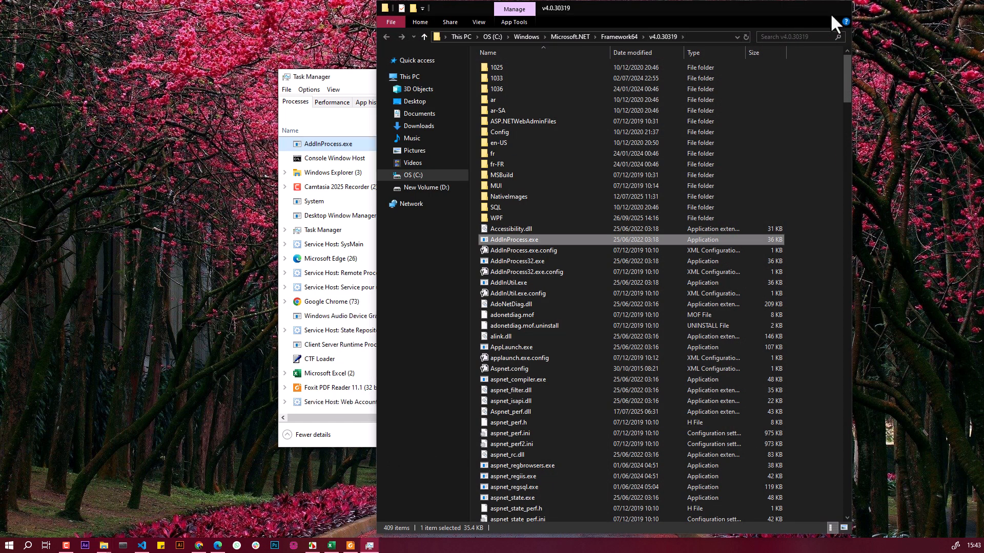
Close the v4.0.30319 folder window and end the AddInProcess.exe task
left_click(836, 9)
right_click(342, 144)
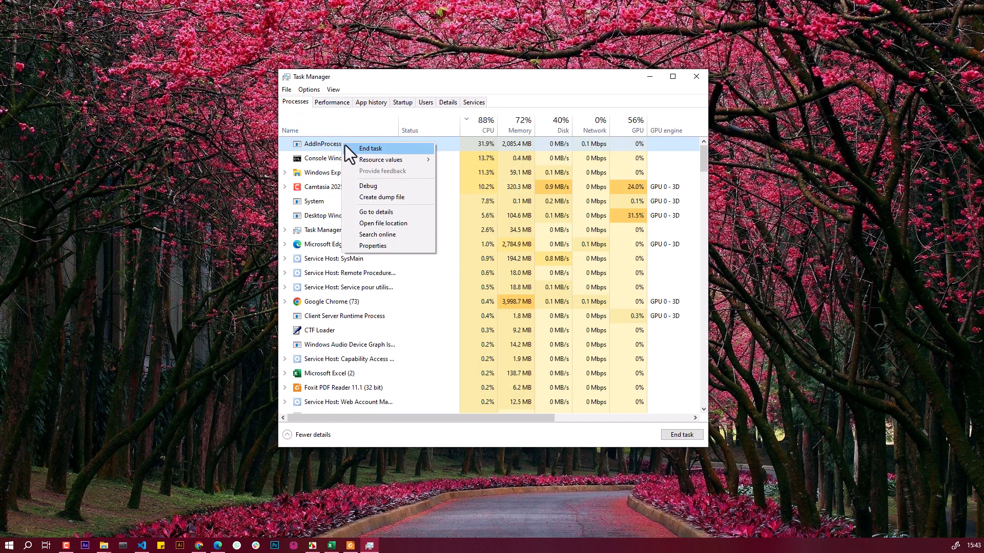
left_click(389, 150)
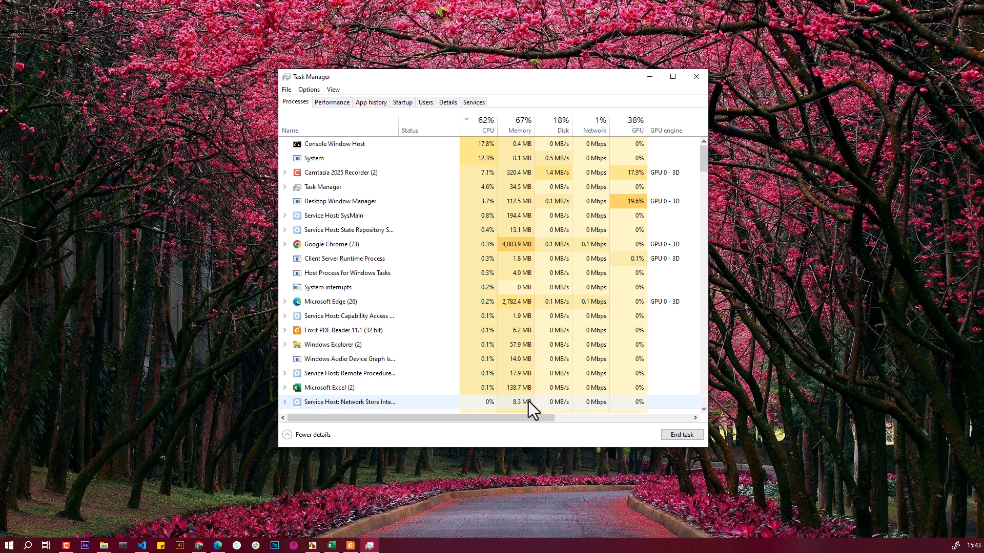
Sort the running processes by memory use and open the file location of AddInProcess.exe
left_click(518, 124)
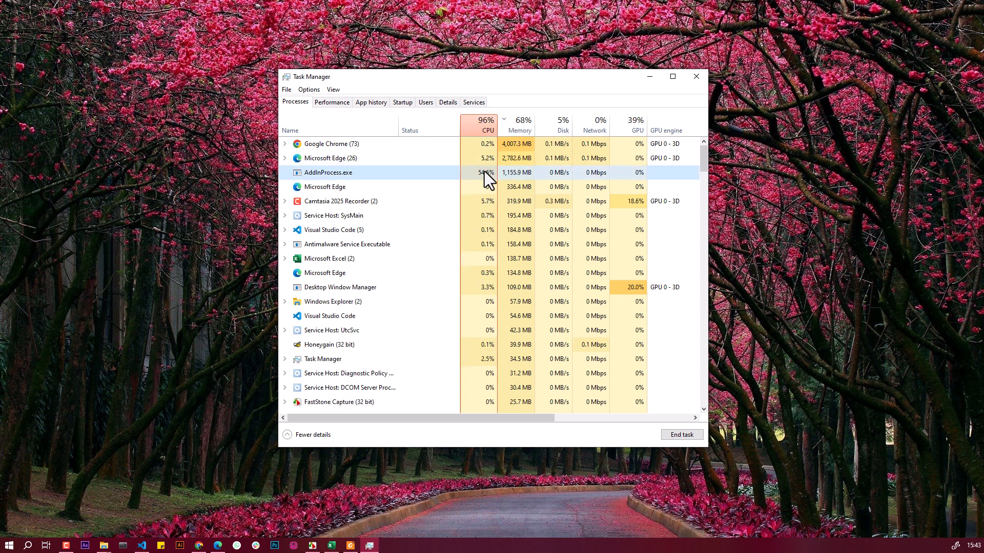
right_click(405, 172)
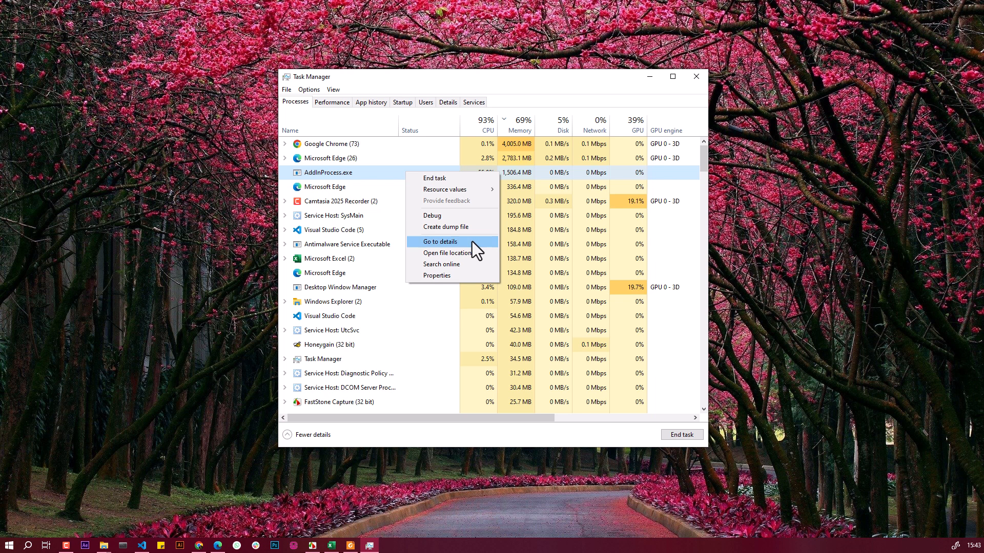
left_click(463, 253)
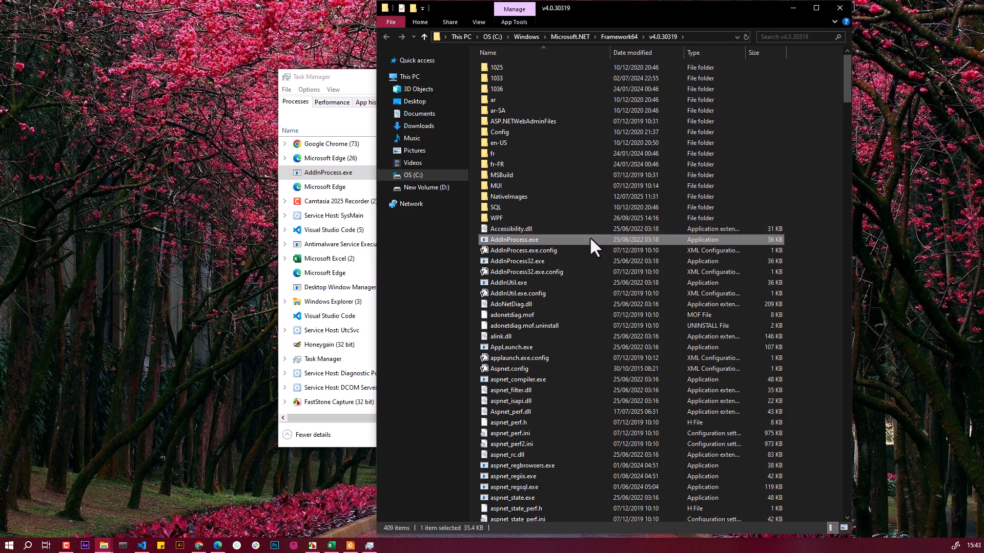
Change the owner of AddInProcess.exe to the user pc through the file's advanced security settings
right_click(515, 239)
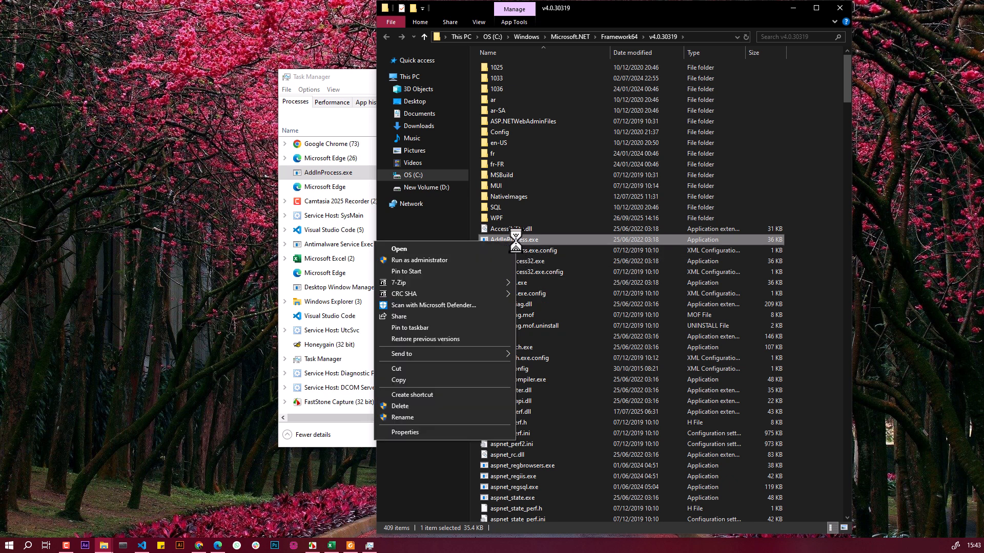
left_click(441, 433)
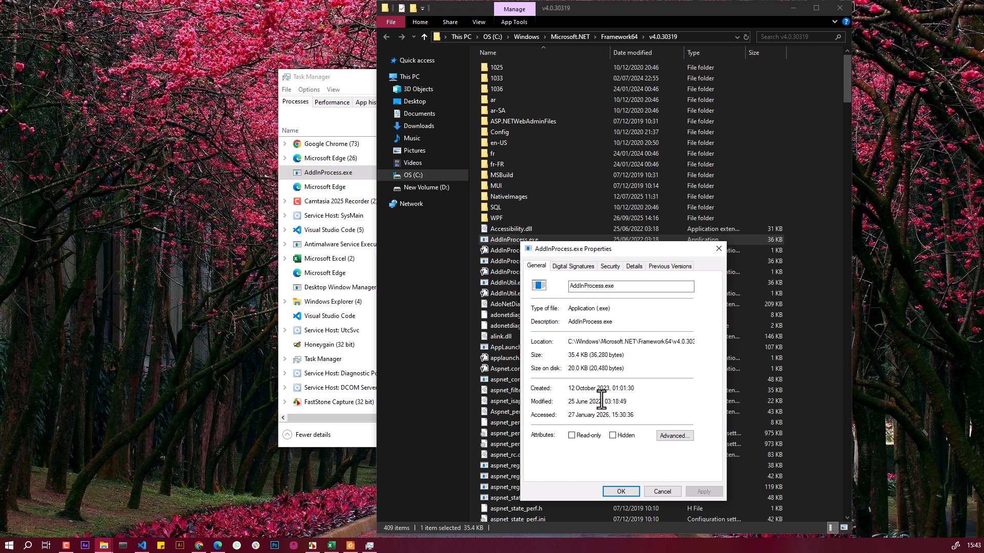
left_click(608, 266)
left_click(696, 454)
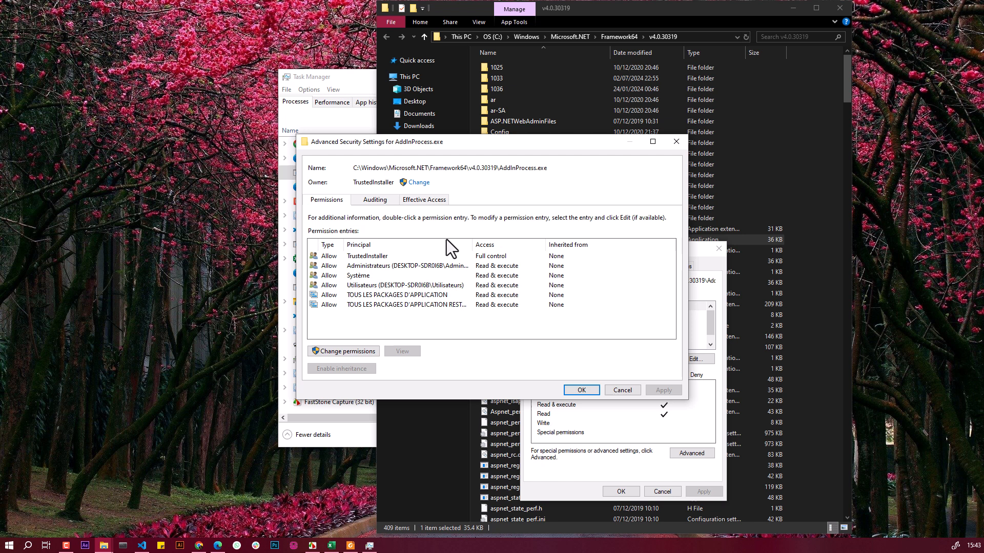
left_click(417, 183)
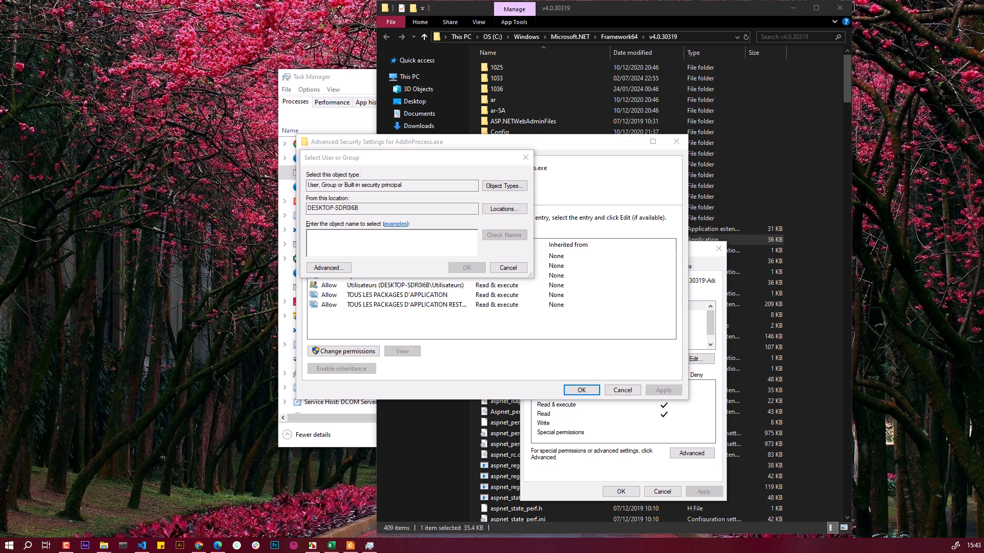
left_click(377, 249)
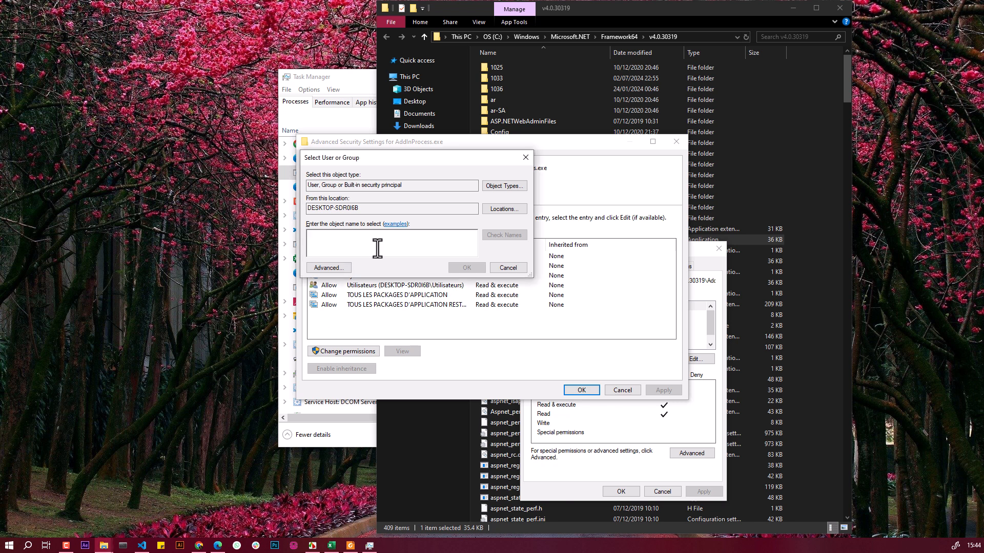
type("pc")
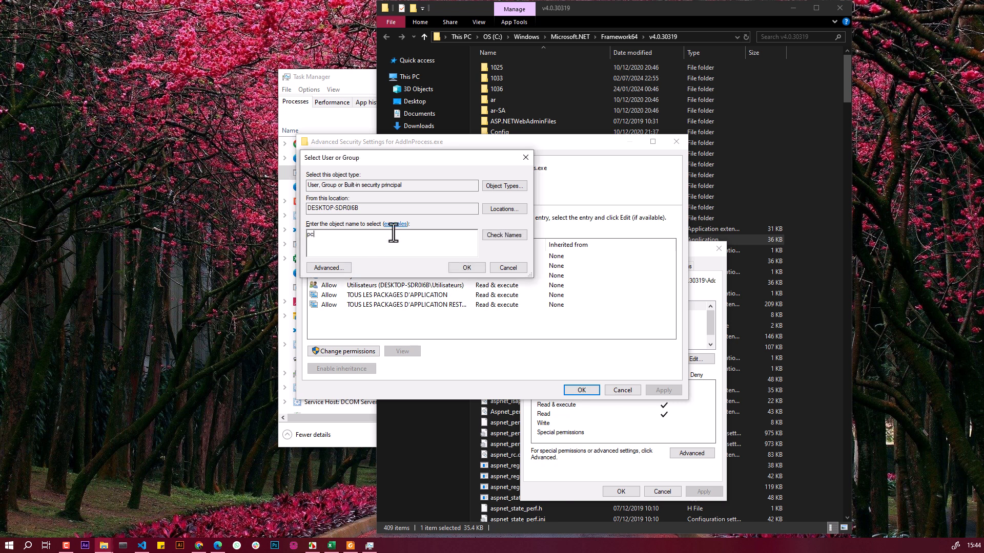
left_click(465, 267)
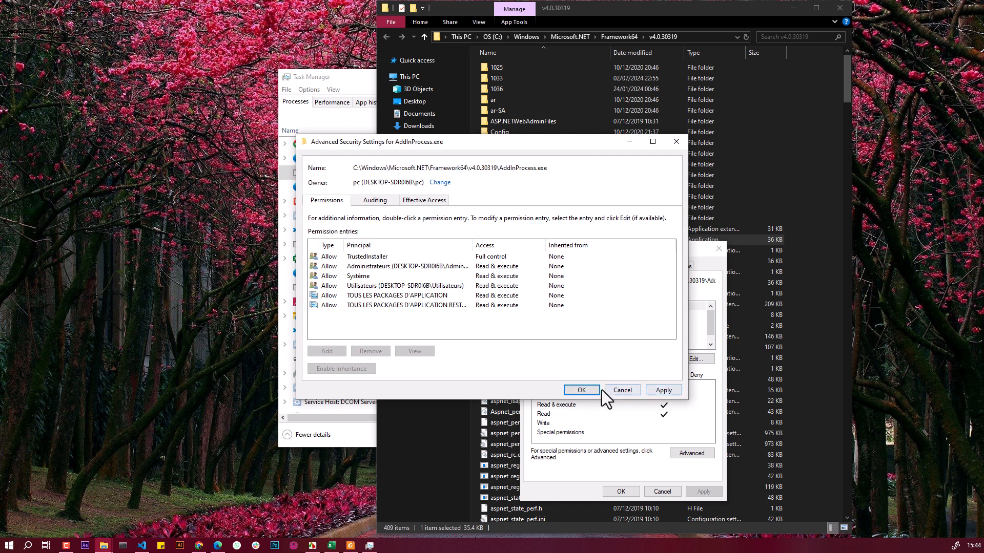
left_click(589, 391)
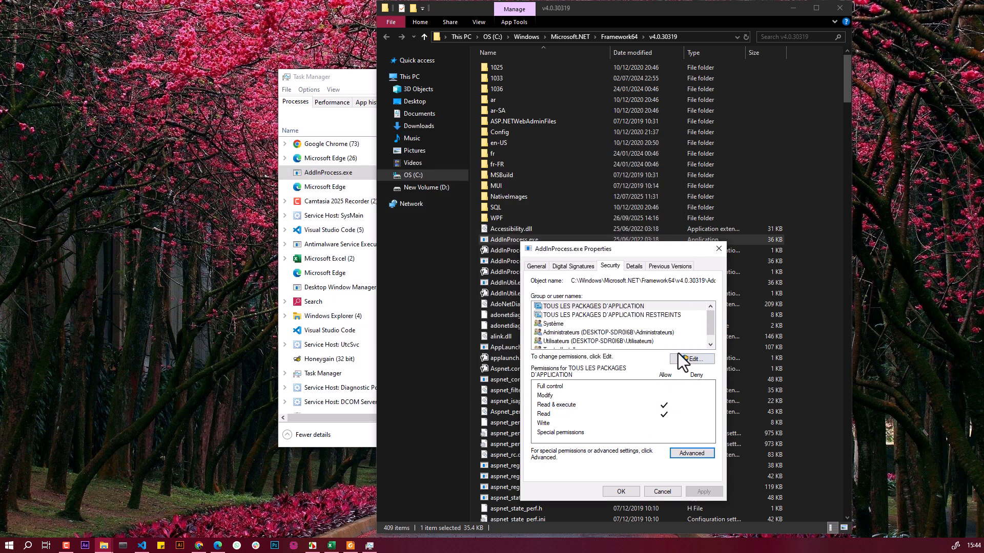
Edit the permissions of AddInProcess.exe, clearing the allowed ones for the application-package groups, Système, Administrateurs and Utilisateurs
left_click(686, 358)
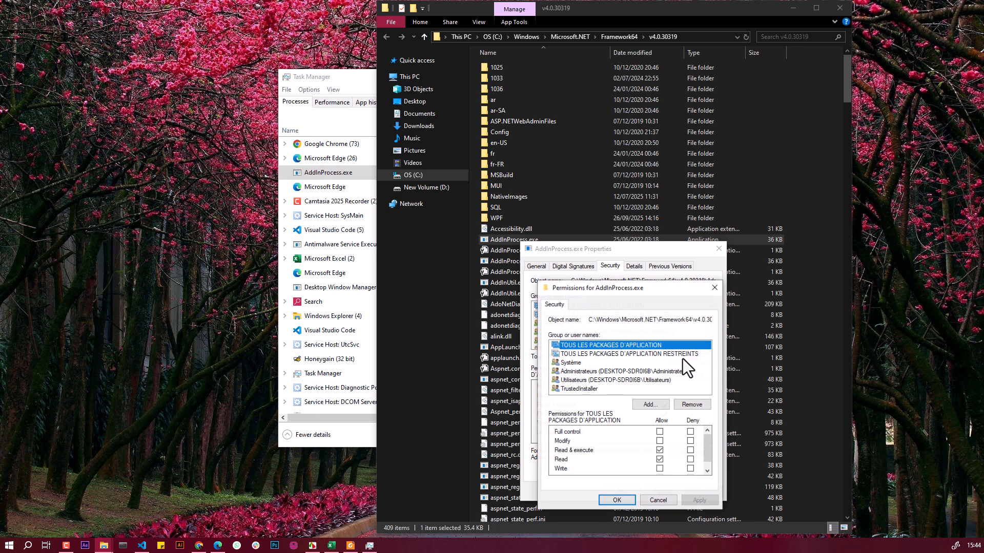
left_click(660, 459)
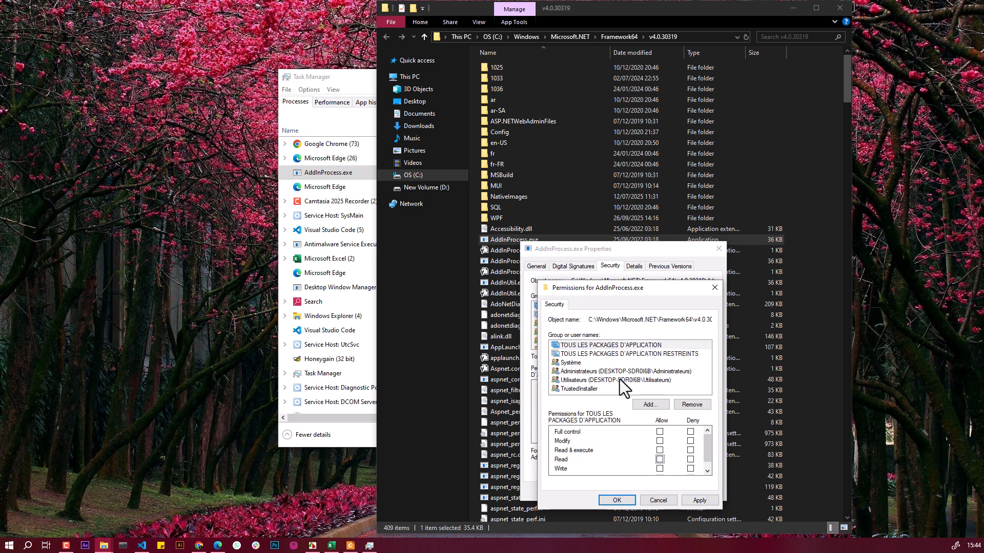
left_click(598, 363)
left_click(660, 449)
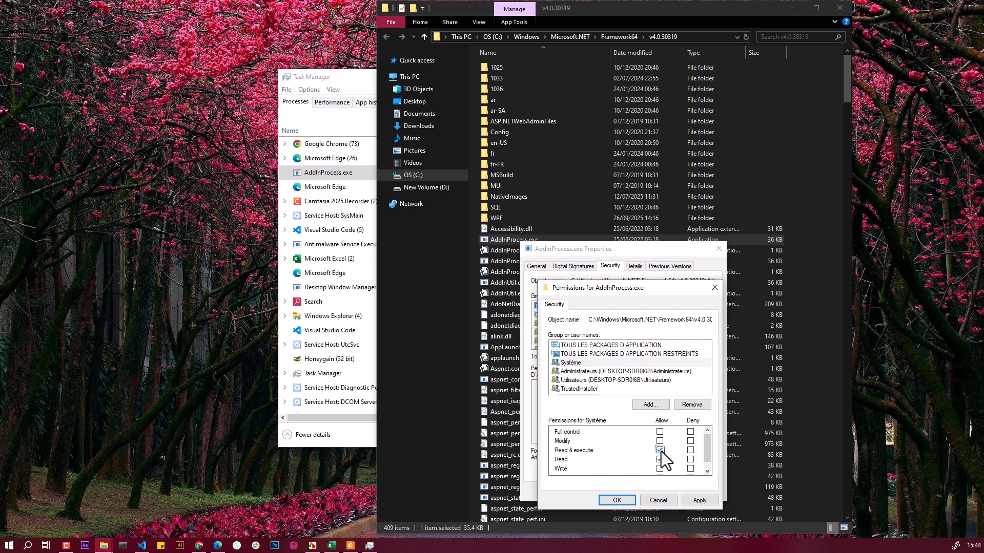
left_click(611, 372)
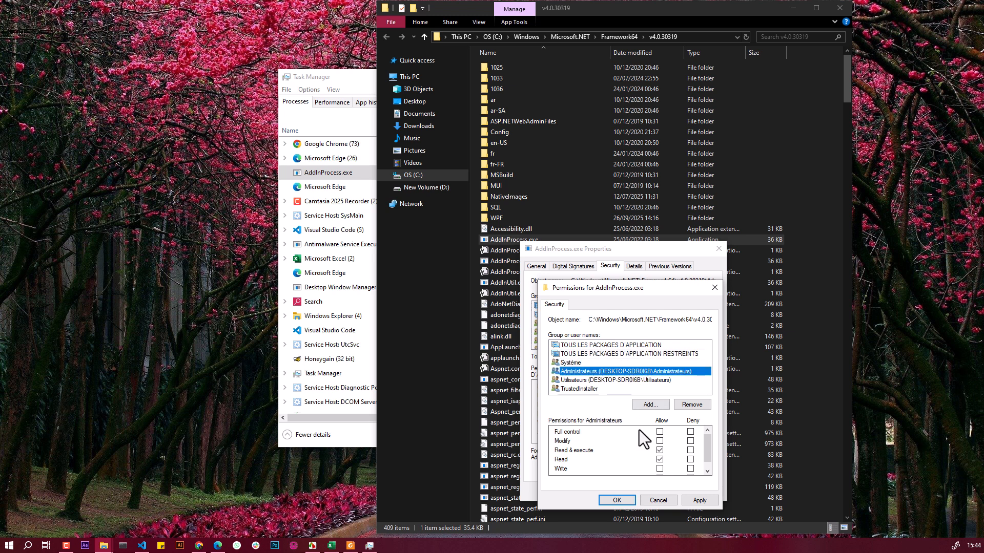
left_click(660, 450)
left_click(611, 381)
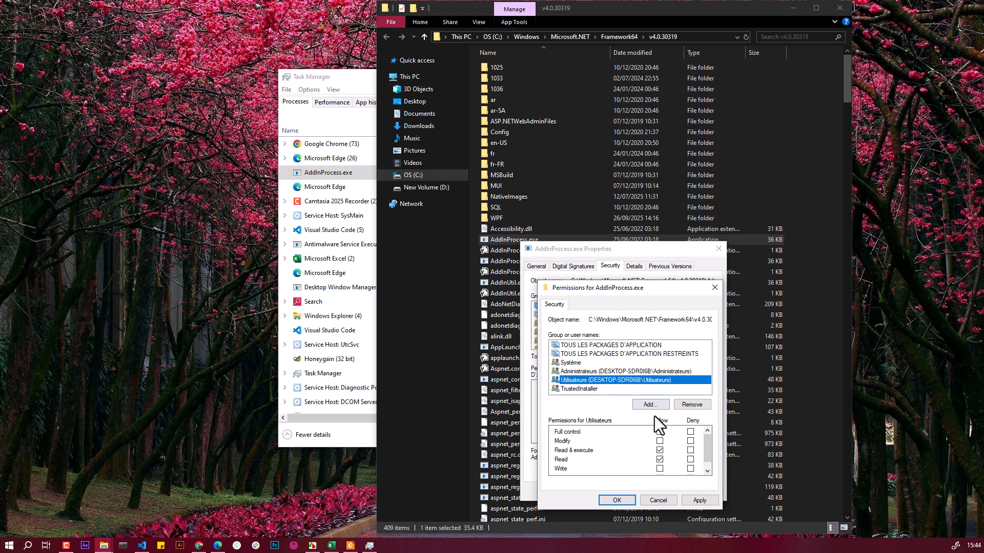
left_click(660, 460)
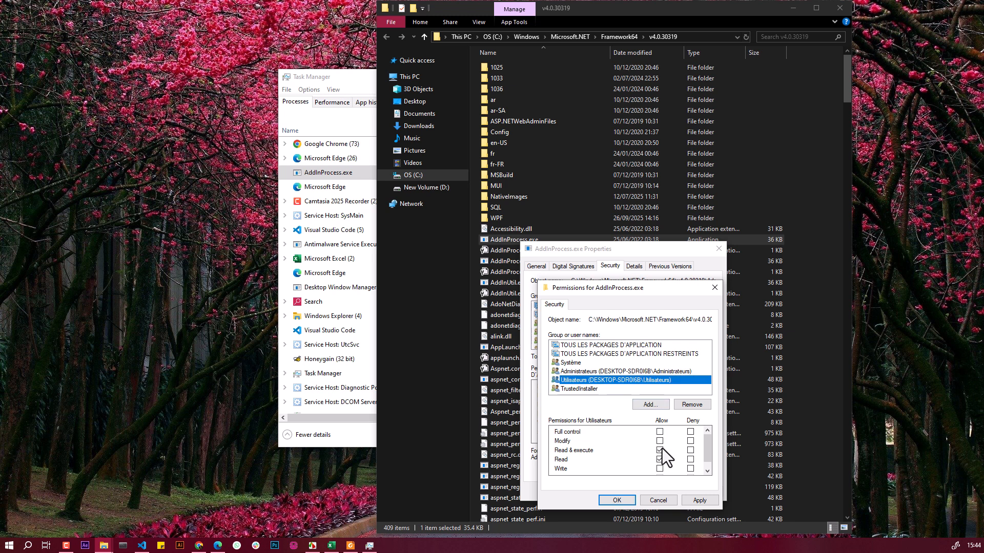
Clear all allowed permissions for TrustedInstaller on AddInProcess.exe, from Full control through Write
left_click(619, 389)
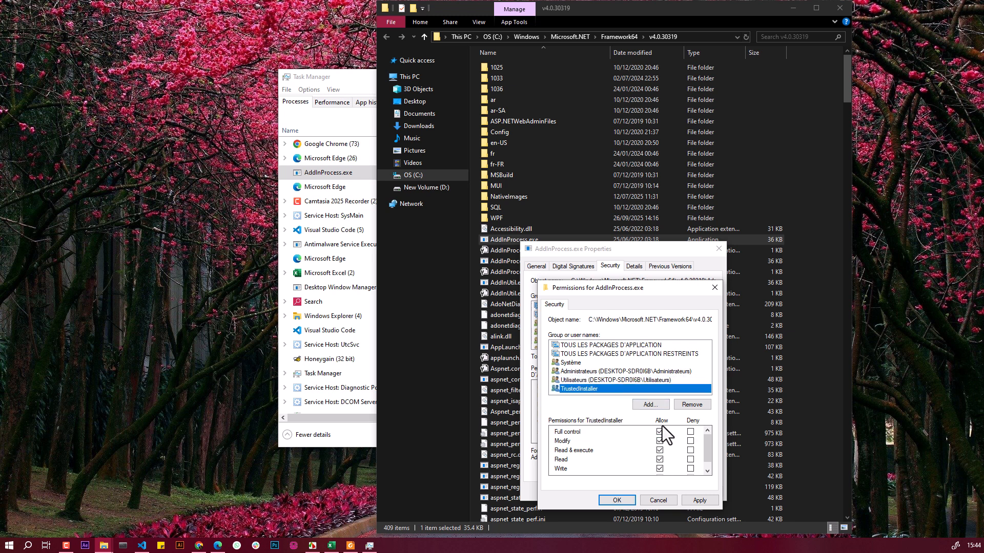
left_click(660, 432)
left_click(659, 450)
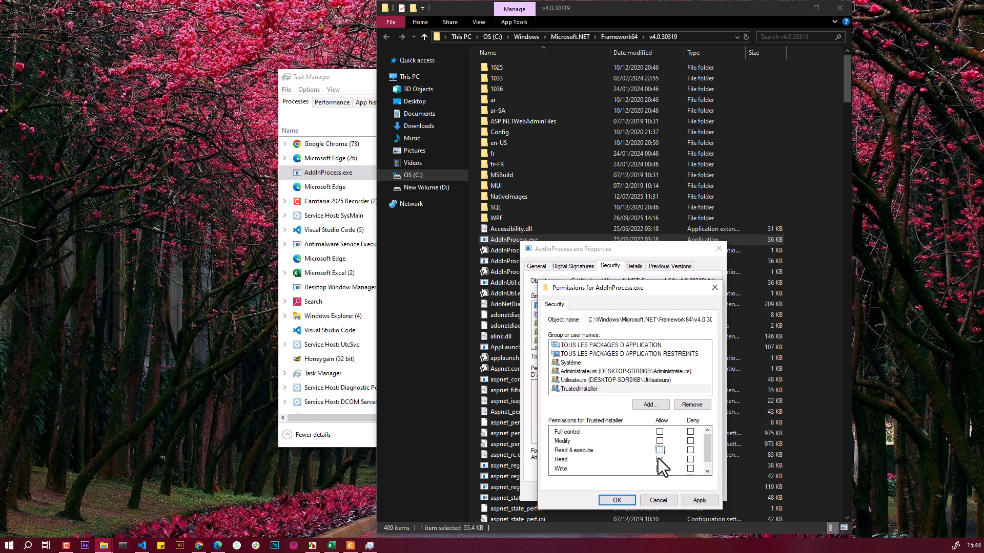
left_click(659, 468)
left_click_drag(709, 450, 703, 465)
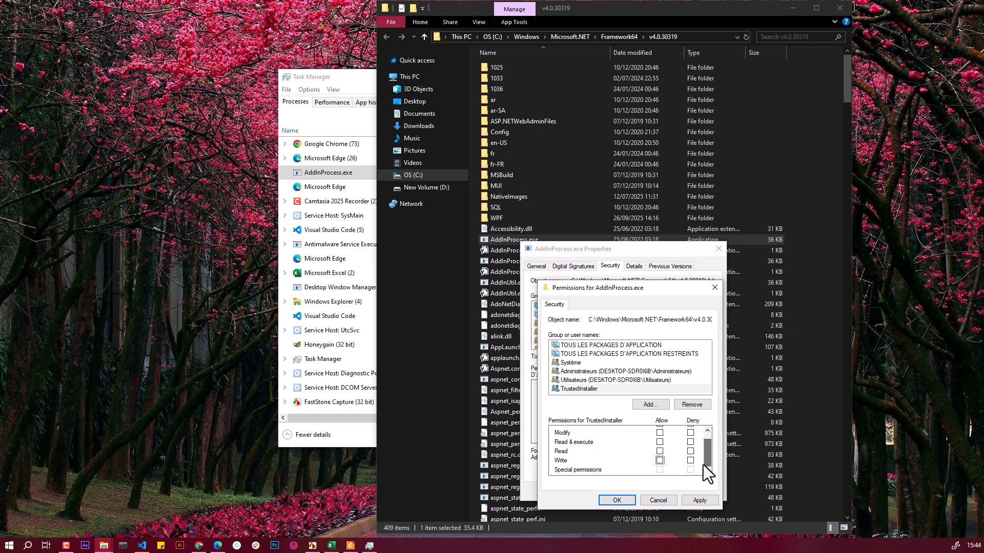
Add the user pc to the permission list of AddInProcess.exe
left_click(649, 405)
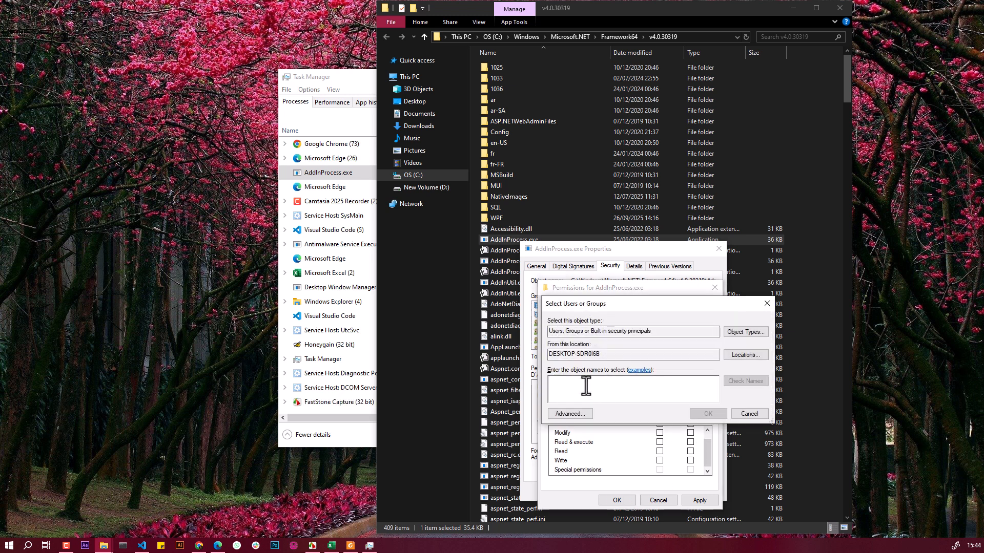
type("pc")
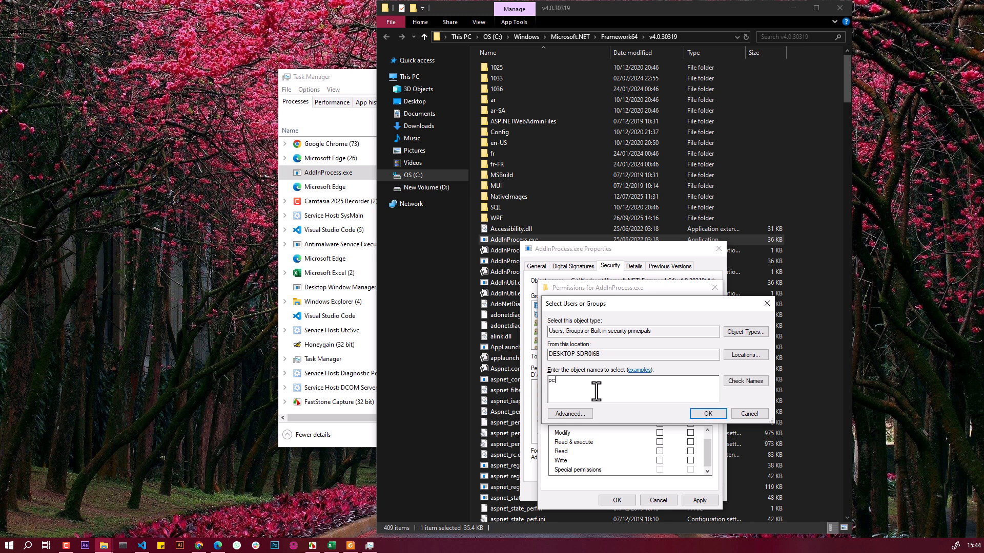
left_click(701, 410)
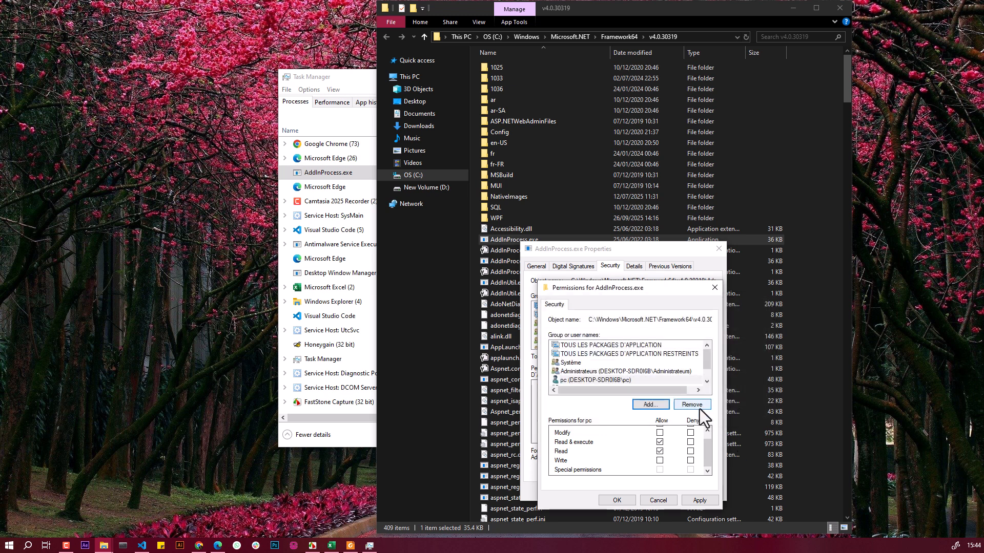
Allow pc full control of AddInProcess.exe, accept the system-folder permission change and close the file's properties
left_click_drag(709, 359, 708, 368)
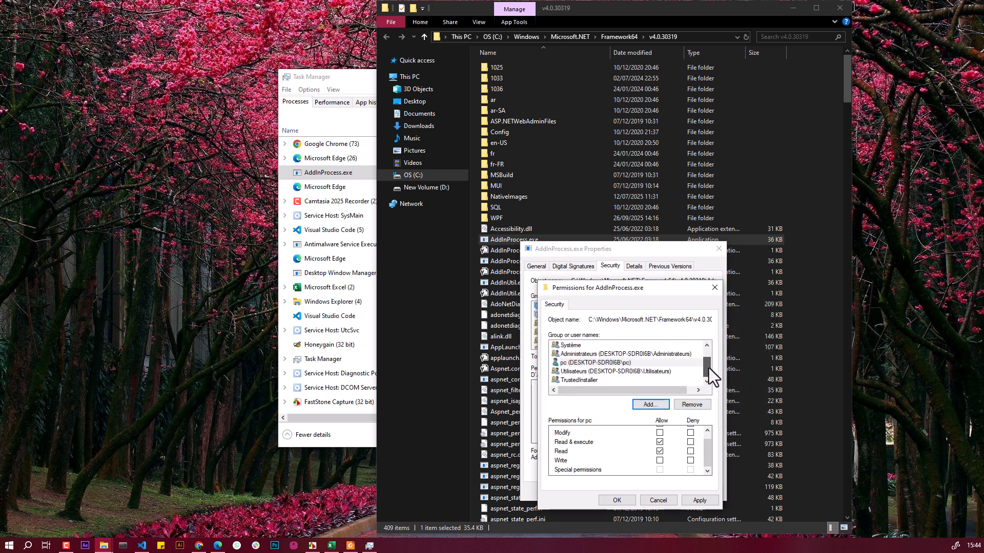
left_click(613, 364)
left_click(659, 433)
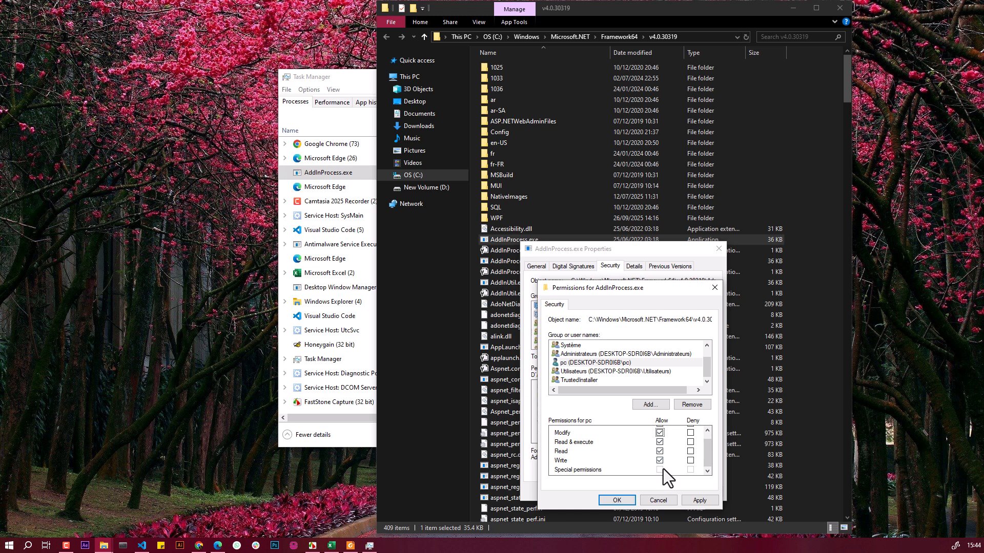
left_click_drag(706, 453, 708, 441)
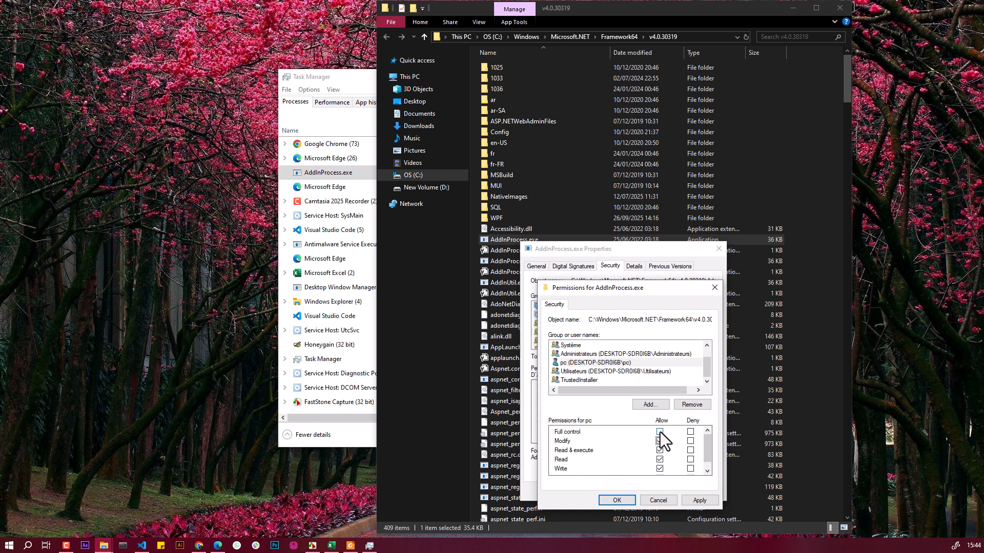
left_click(615, 498)
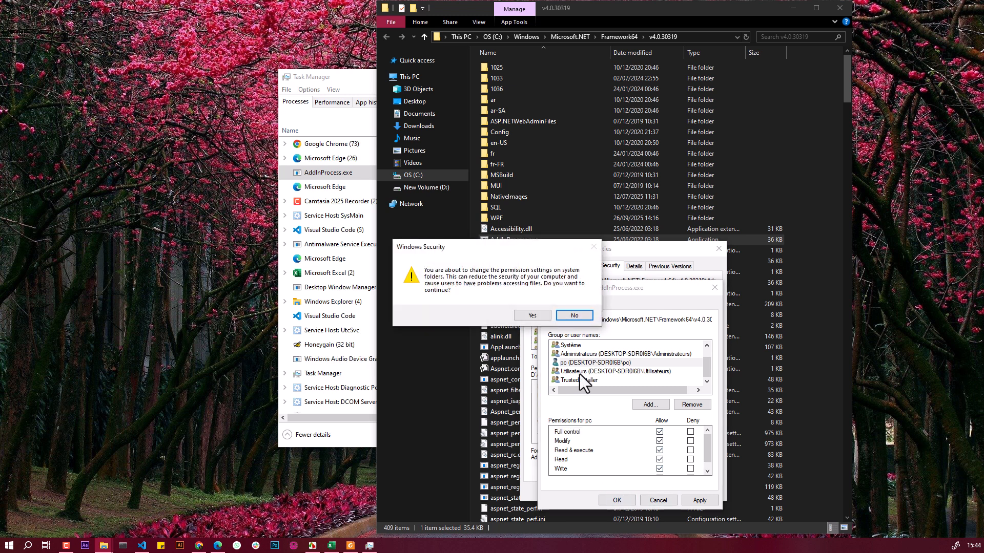
left_click(537, 316)
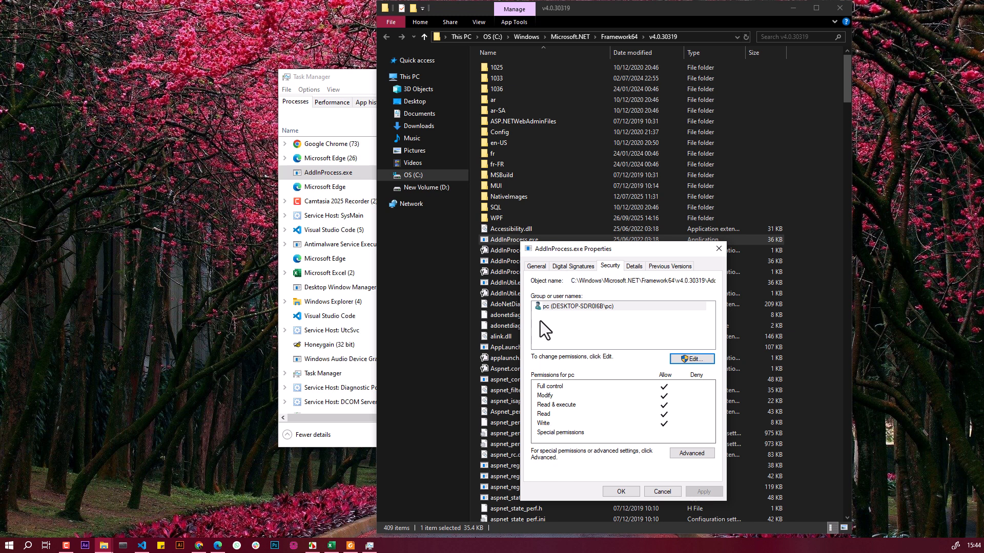
left_click(619, 490)
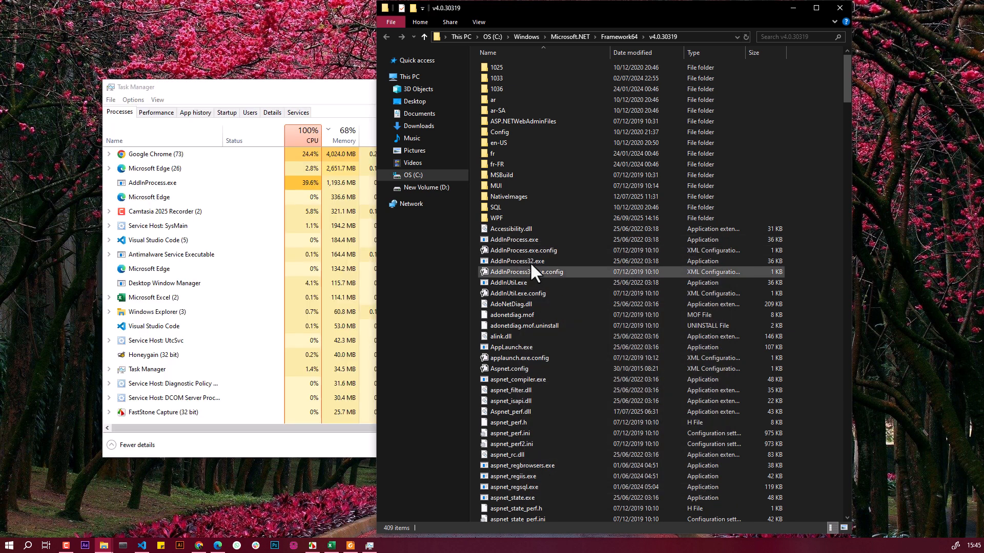
Change the owner of AddInProcess32.exe to the user pc, accept the ownership notice and close its advanced security settings
right_click(527, 260)
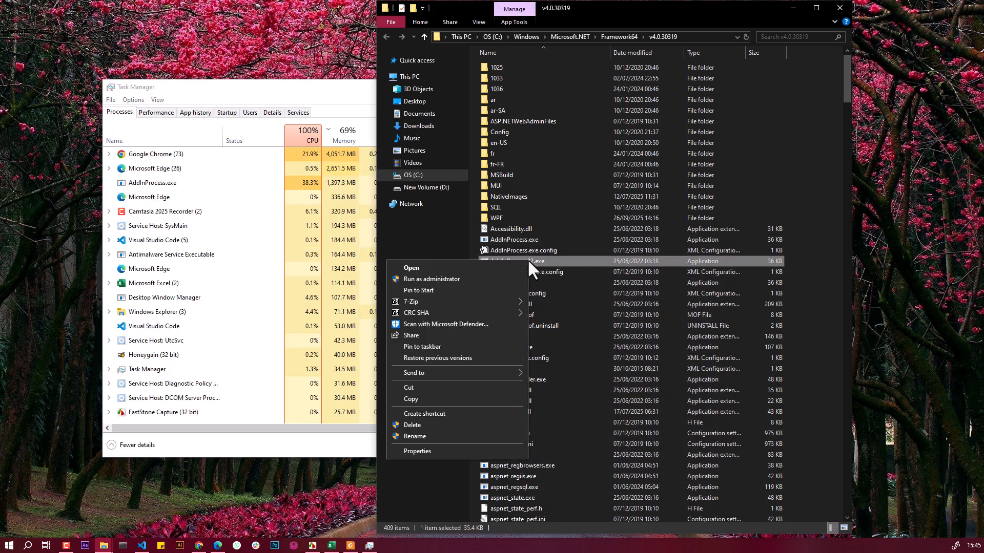
left_click(425, 451)
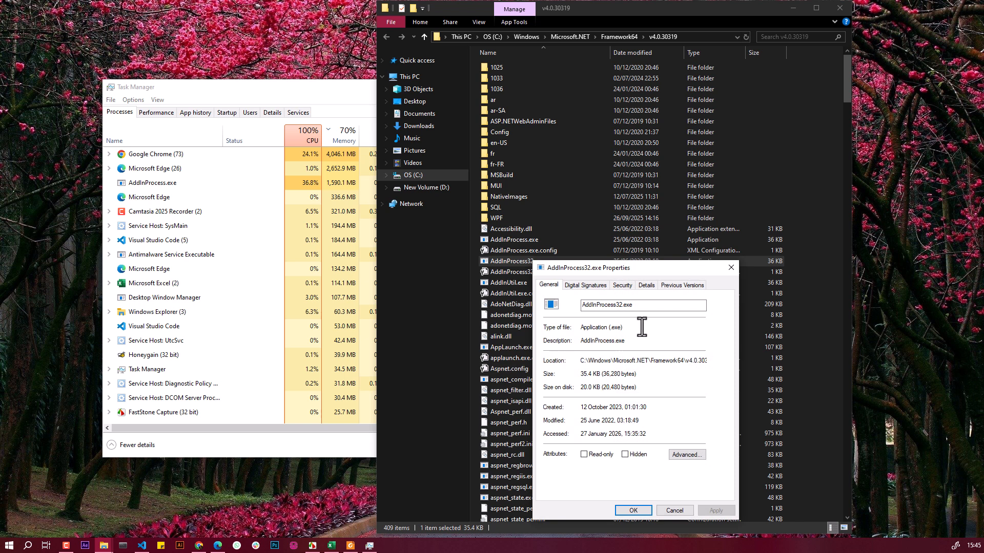
left_click(622, 284)
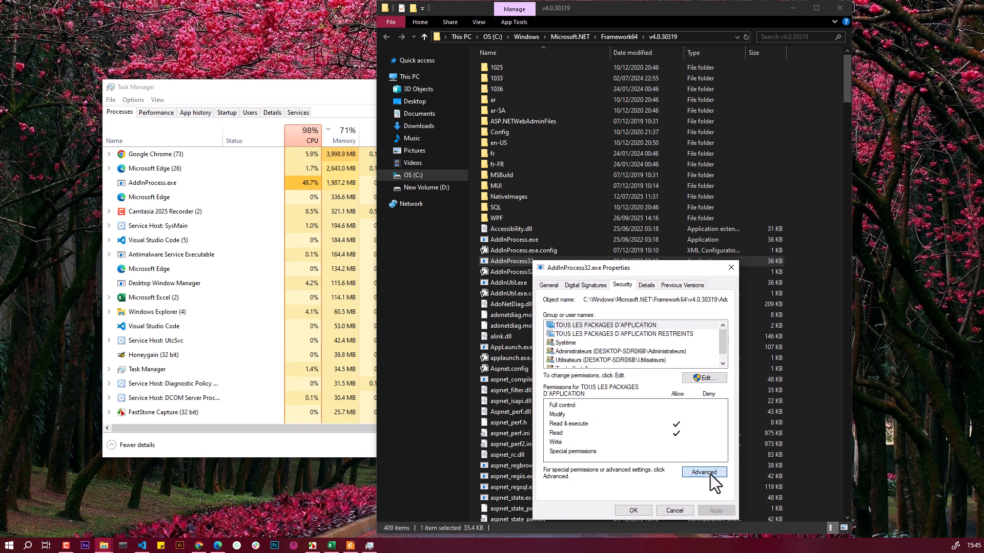
left_click(710, 474)
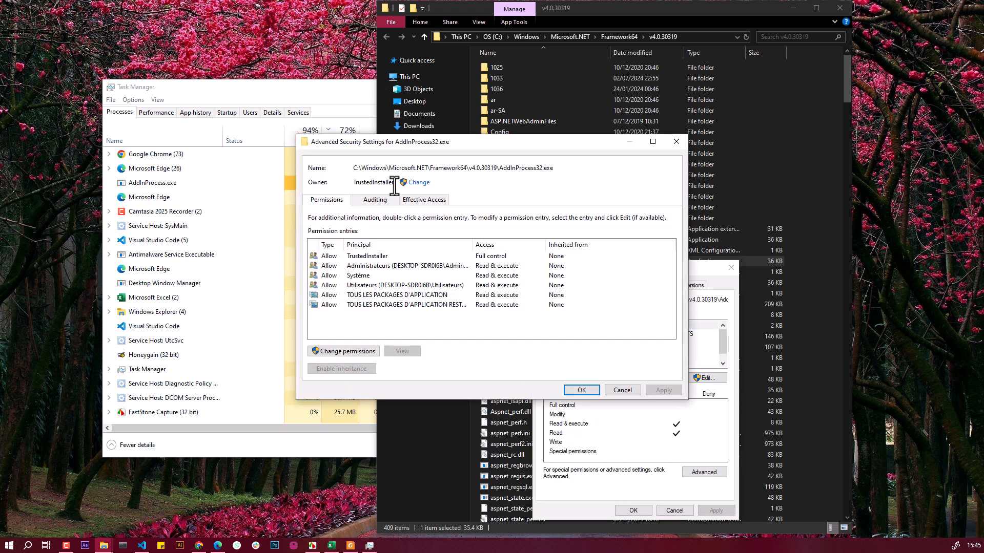
left_click(424, 183)
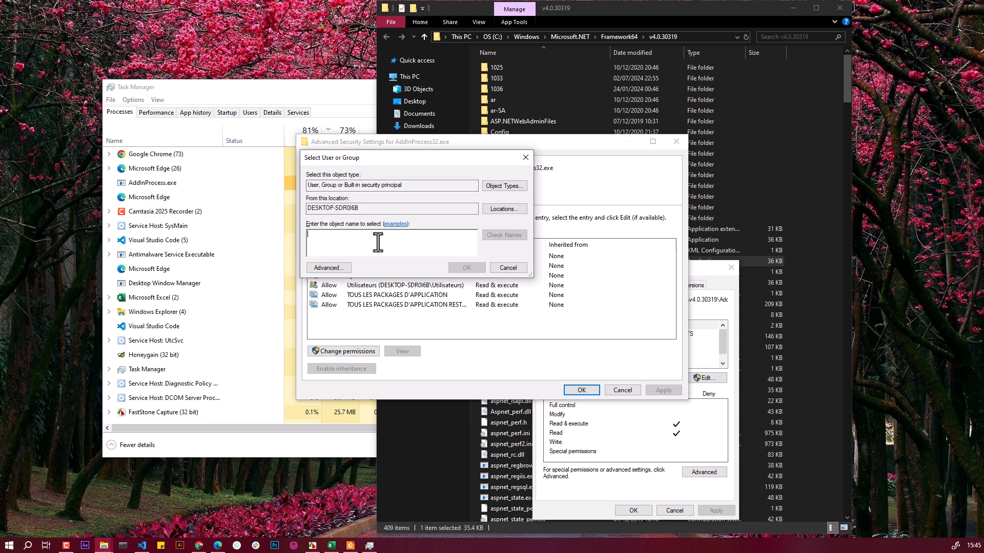
type("pc")
left_click(466, 268)
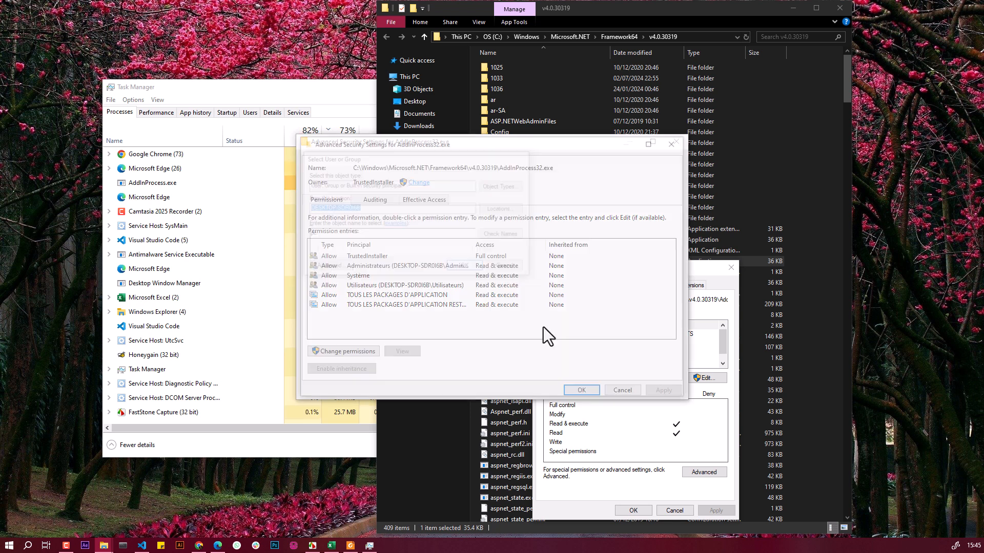
left_click(652, 388)
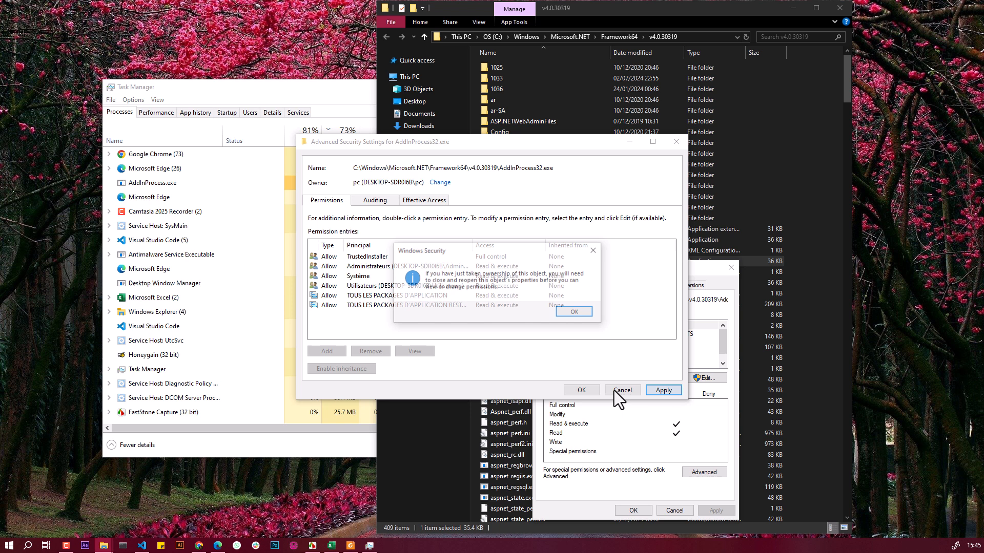
left_click(575, 311)
left_click(581, 390)
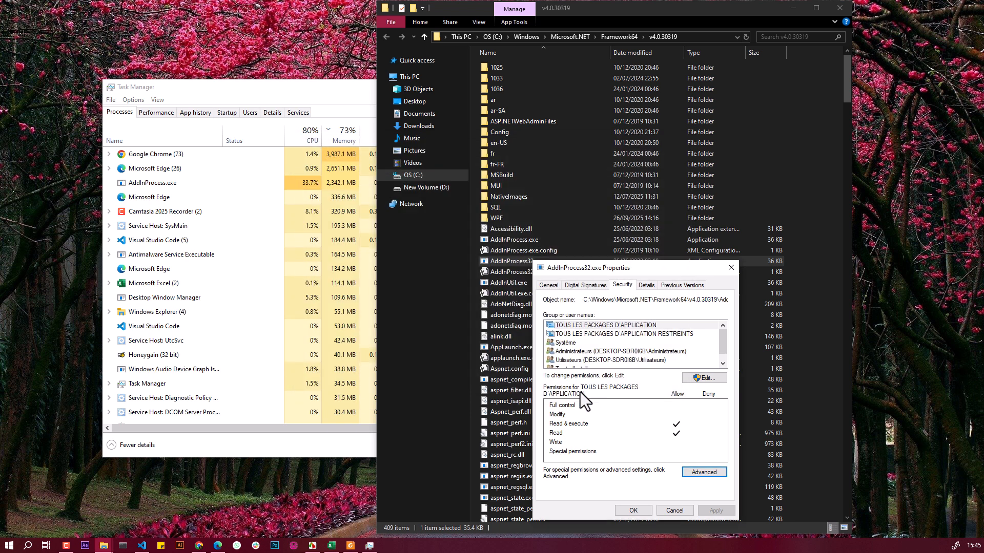
Edit the permissions of AddInProcess32.exe, clearing the allowed Read & execute and Read for both application-package groups
left_click(702, 378)
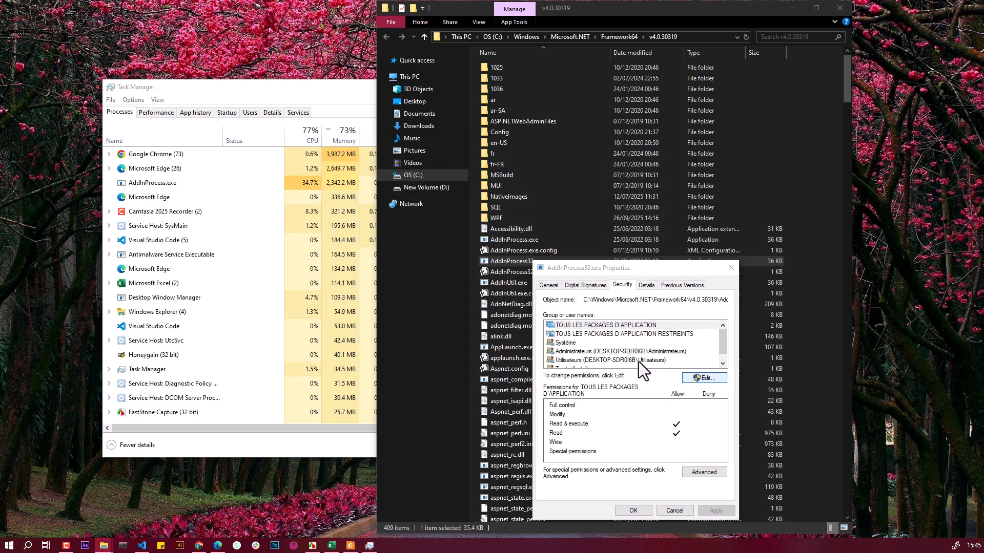
left_click(673, 468)
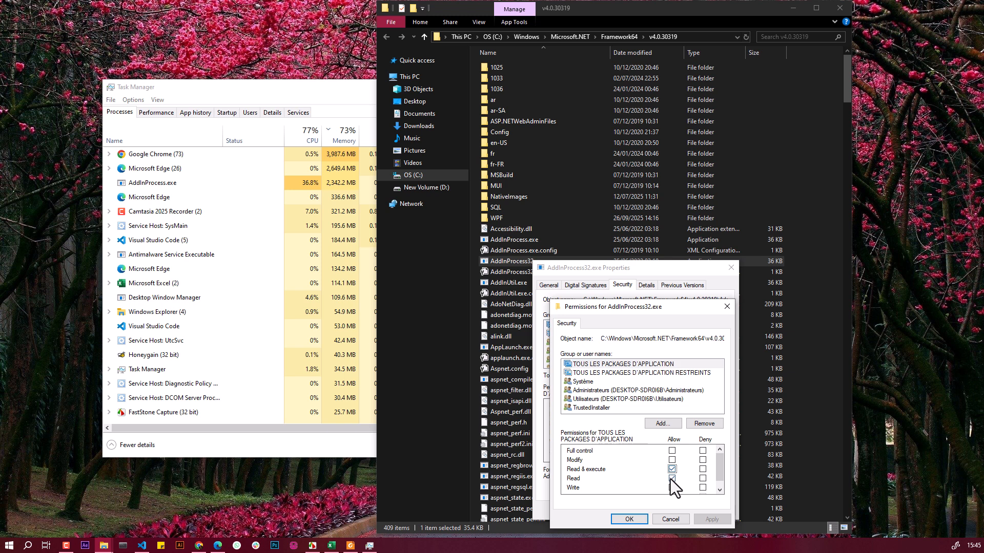
left_click(671, 478)
left_click(653, 373)
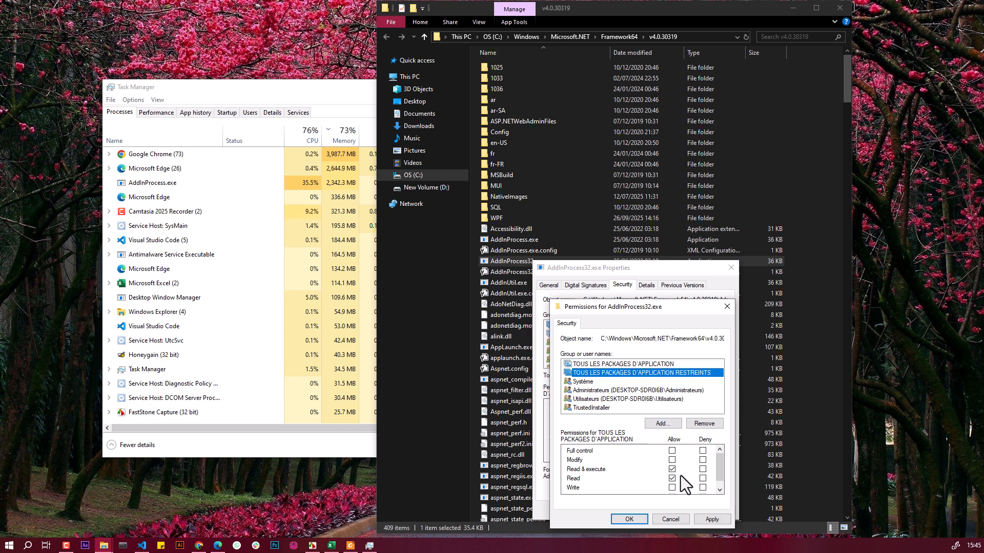
left_click(672, 478)
Clear the allowed Read & execute and Read permissions for Système, Administrateurs and Utilisateurs on AddInProcess32.exe
left_click(651, 382)
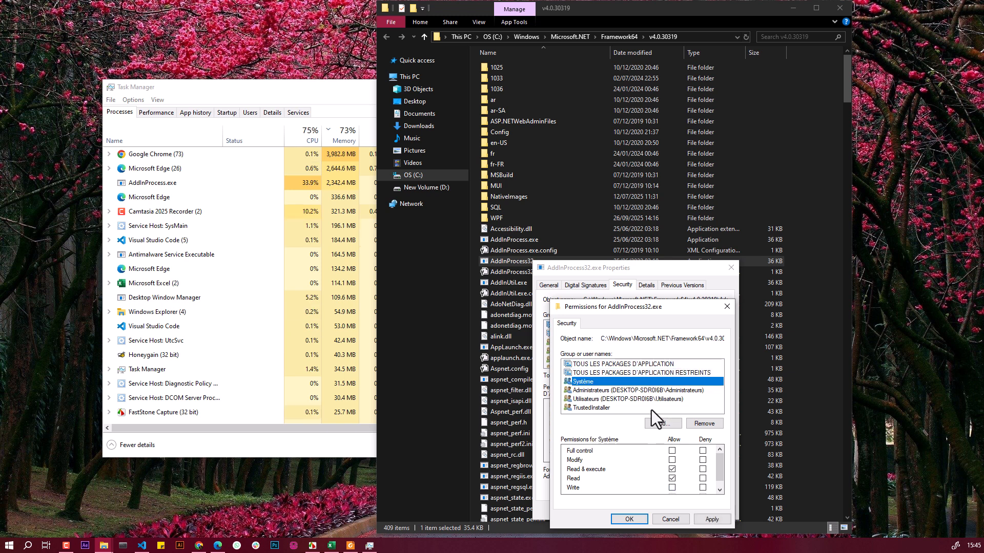
left_click(672, 468)
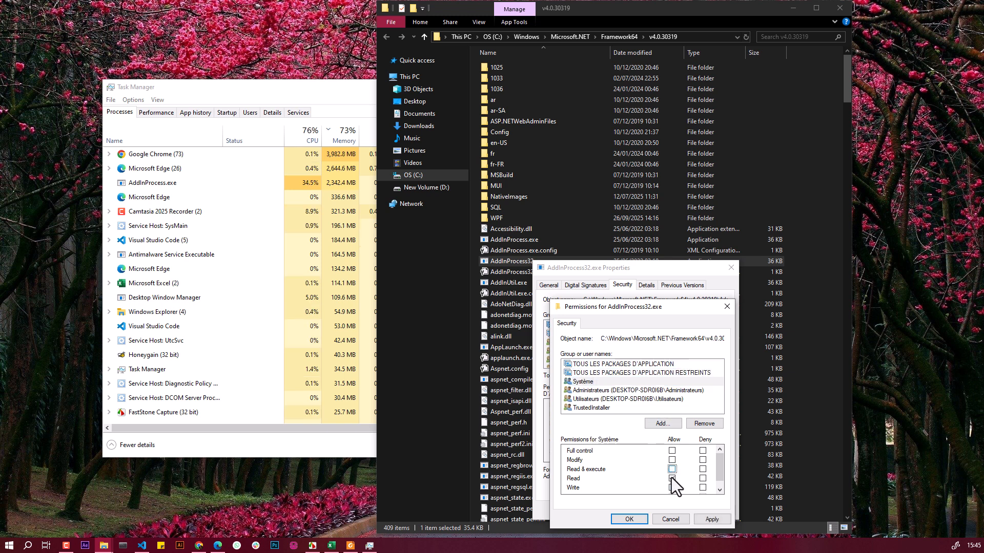
left_click(617, 391)
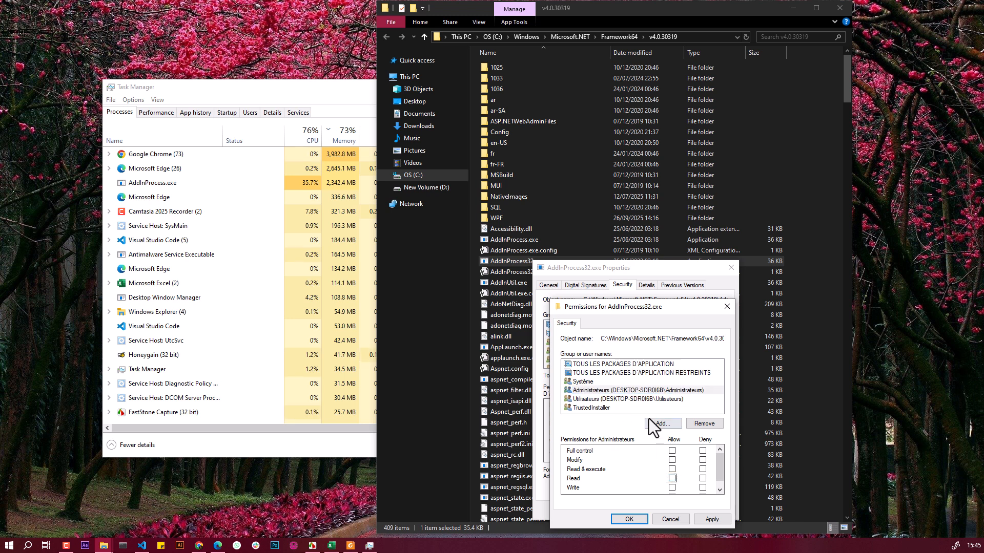
left_click(645, 400)
left_click(672, 478)
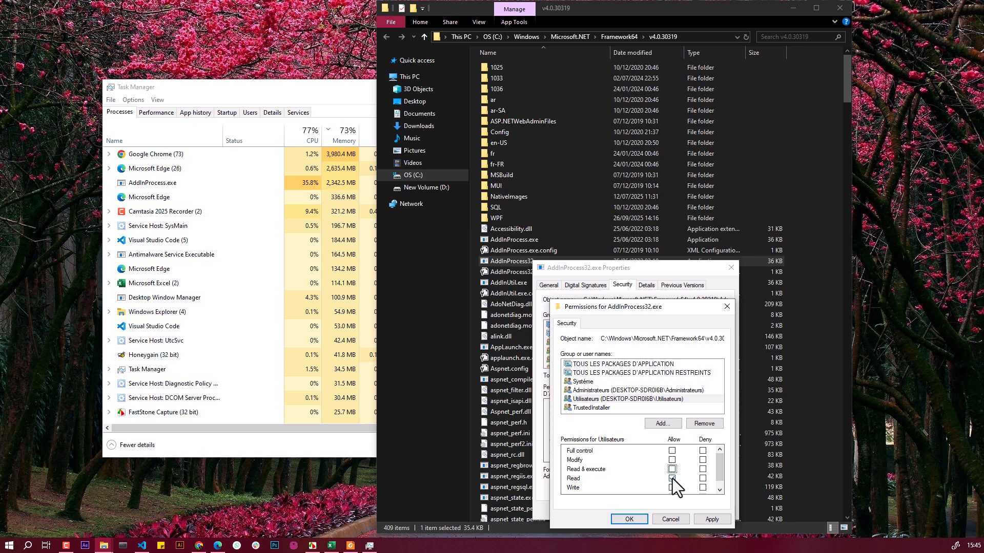
left_click(672, 479)
Clear all allowed permissions for TrustedInstaller on AddInProcess32.exe, then apply and accept denying all users access
left_click(608, 408)
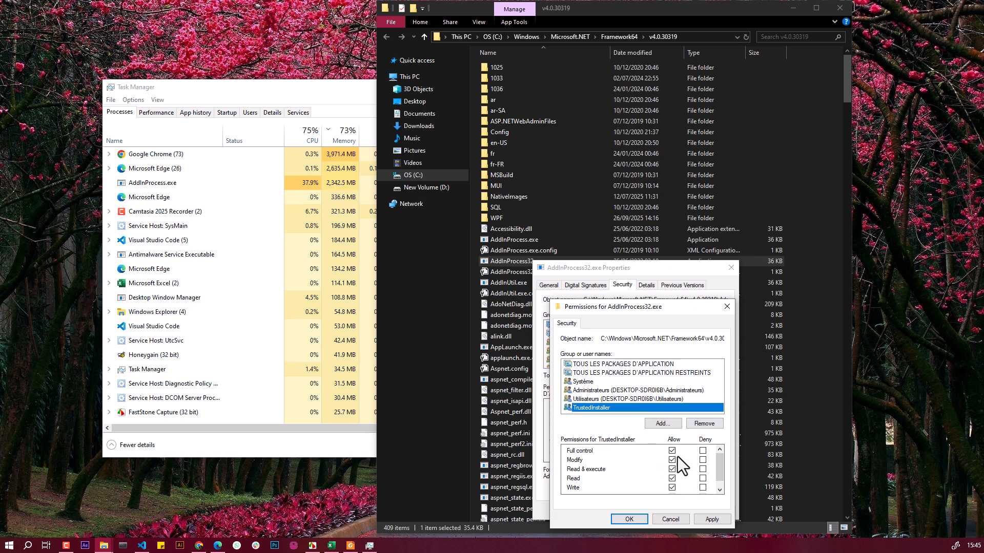
left_click(671, 469)
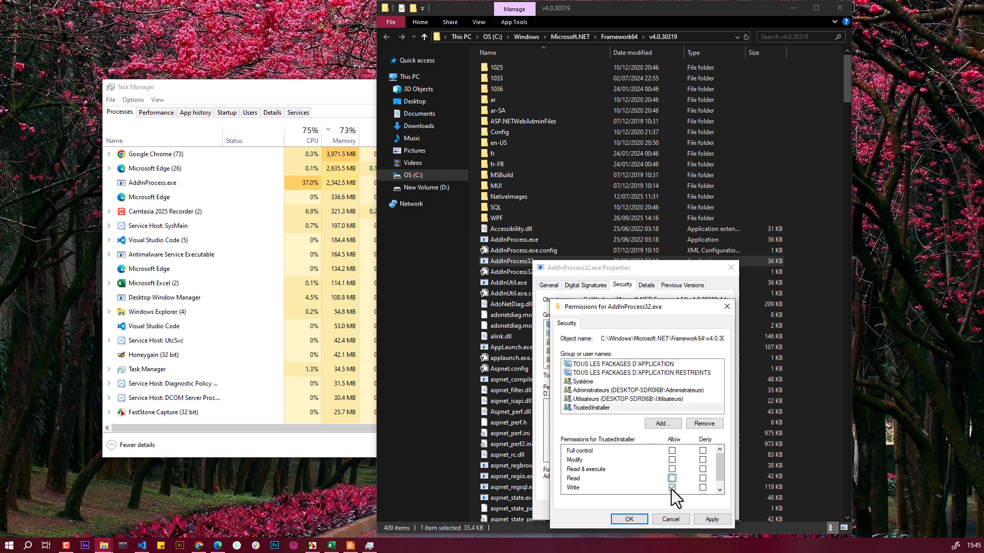
left_click(672, 488)
left_click_drag(718, 463, 718, 480)
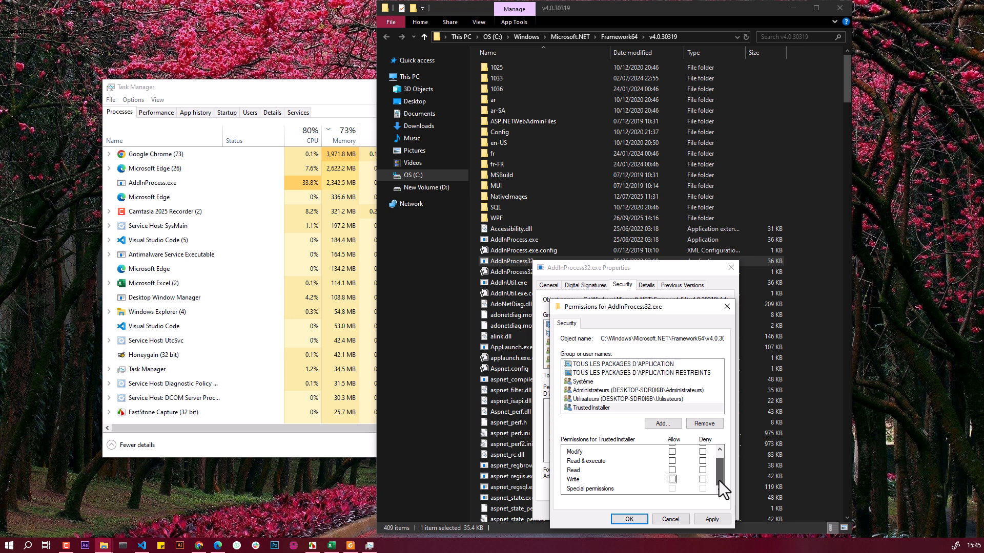
left_click(710, 518)
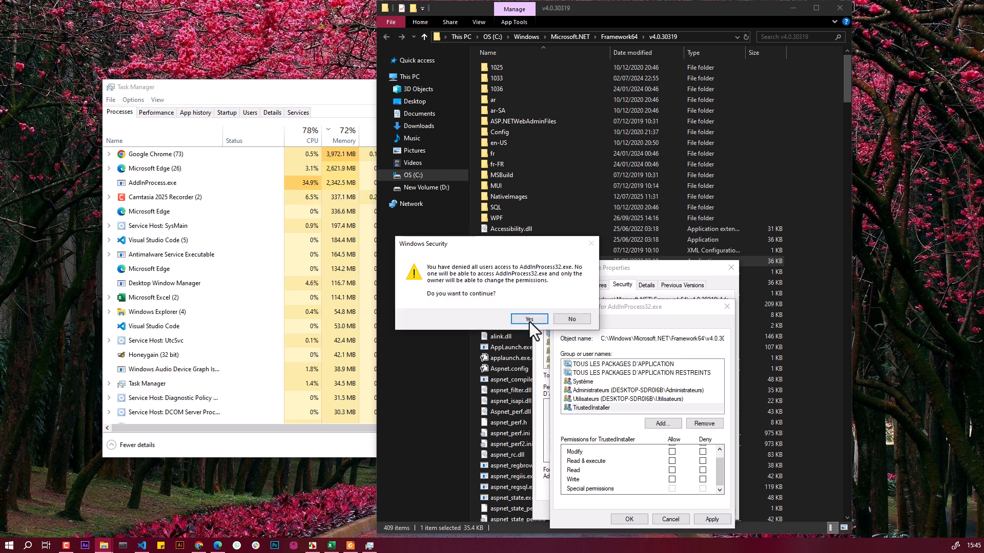
left_click(530, 320)
left_click(536, 317)
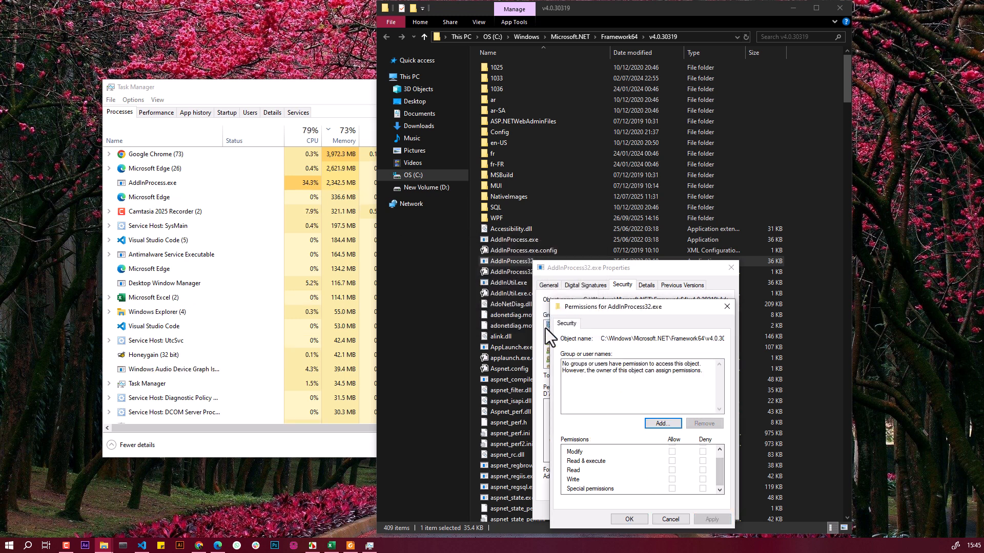
Add the user pc to the permission list of AddInProcess32.exe
left_click(667, 424)
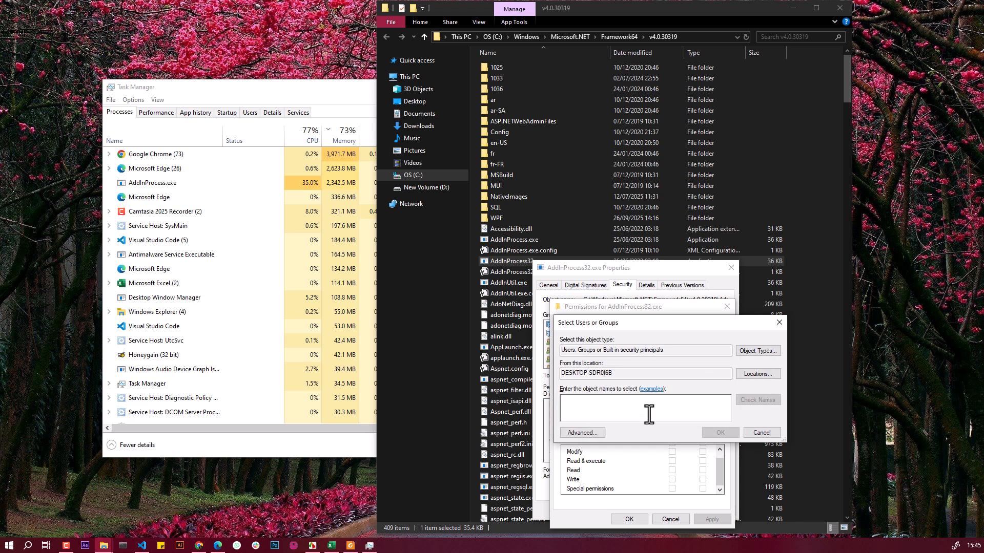
type("p")
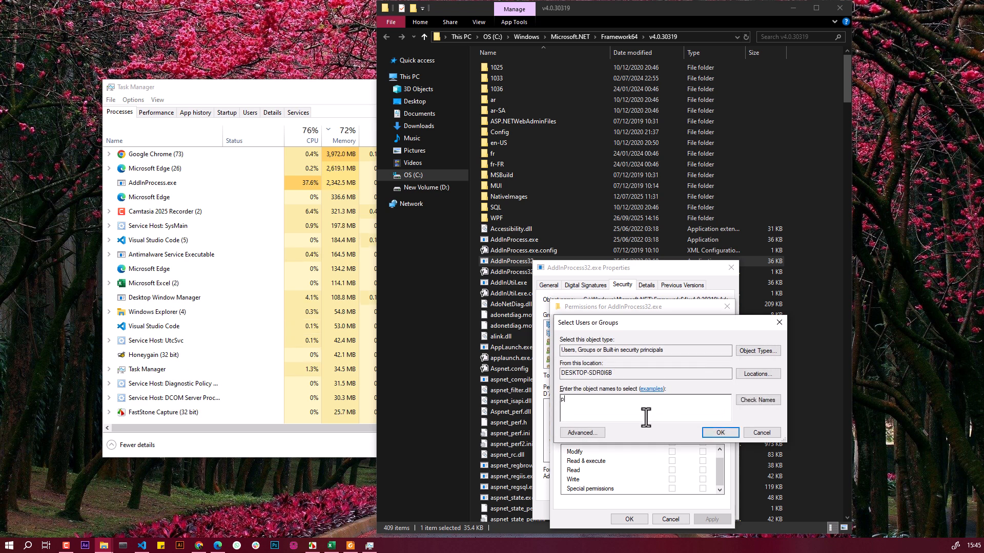
type("c")
left_click(718, 433)
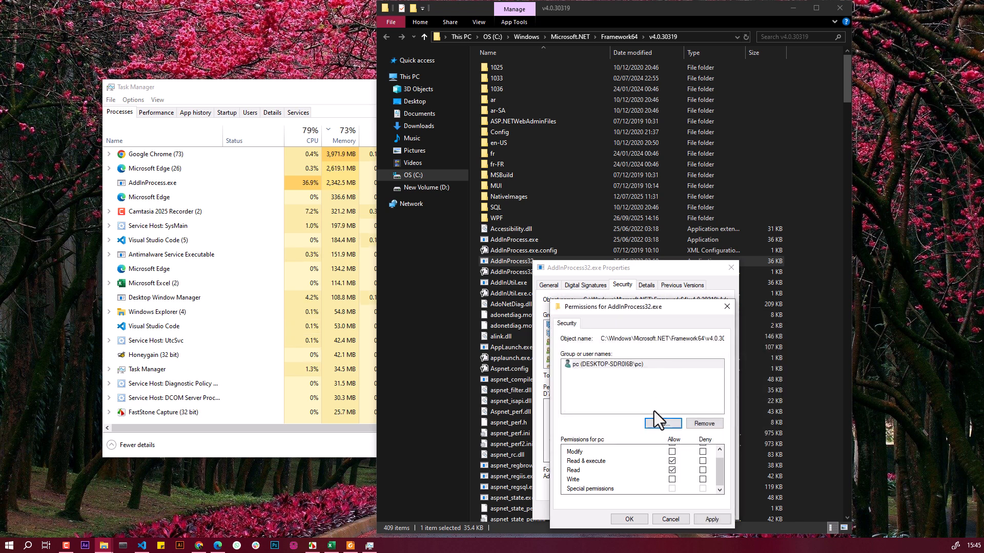
Allow pc full control of AddInProcess32.exe, accept the system-folder permission change and close the file's properties
left_click(672, 452)
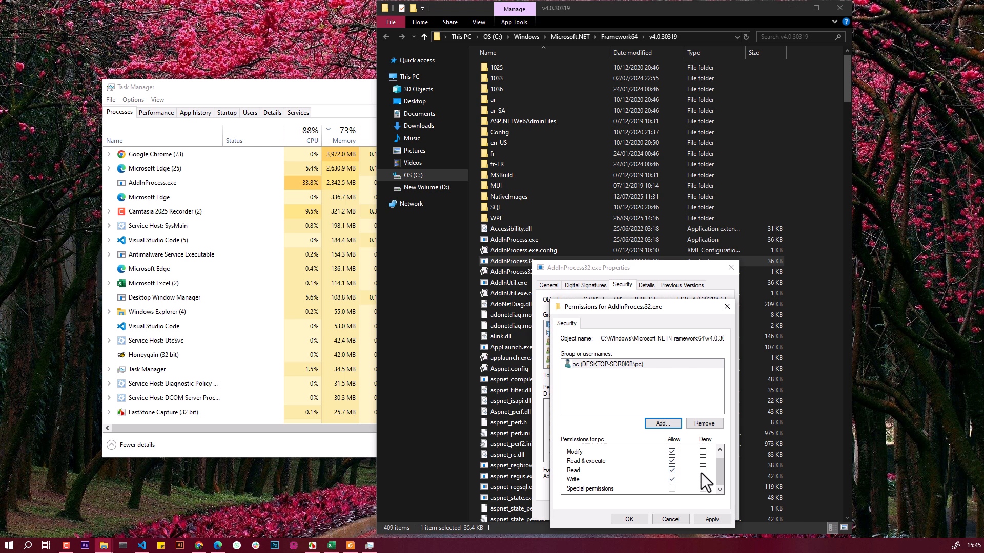
scroll(717, 475, "up", 1)
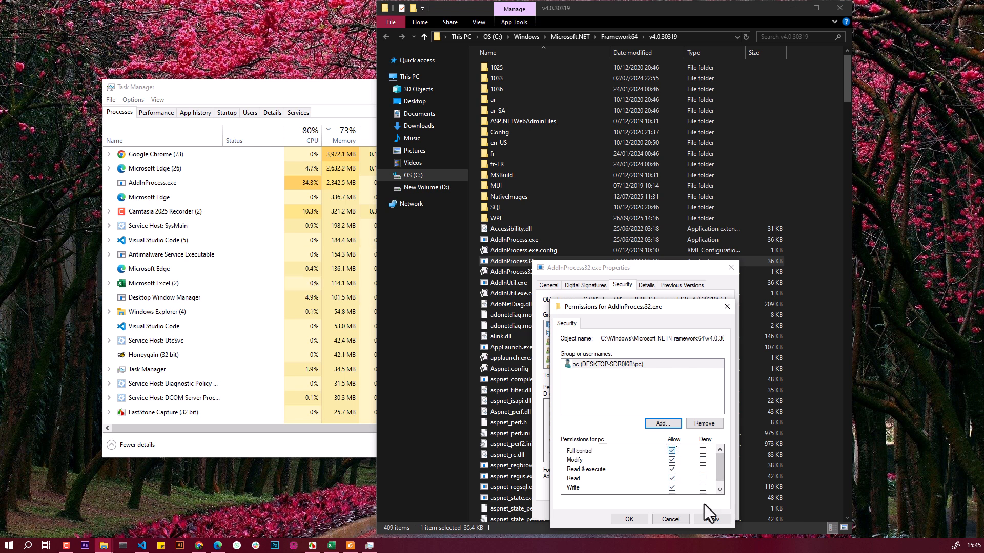
left_click(711, 518)
left_click(534, 315)
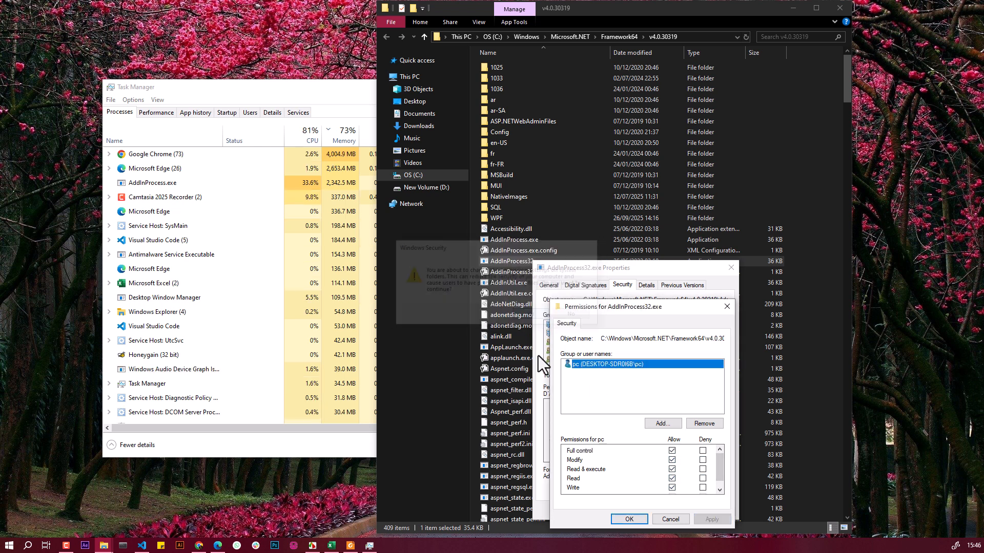
left_click(628, 516)
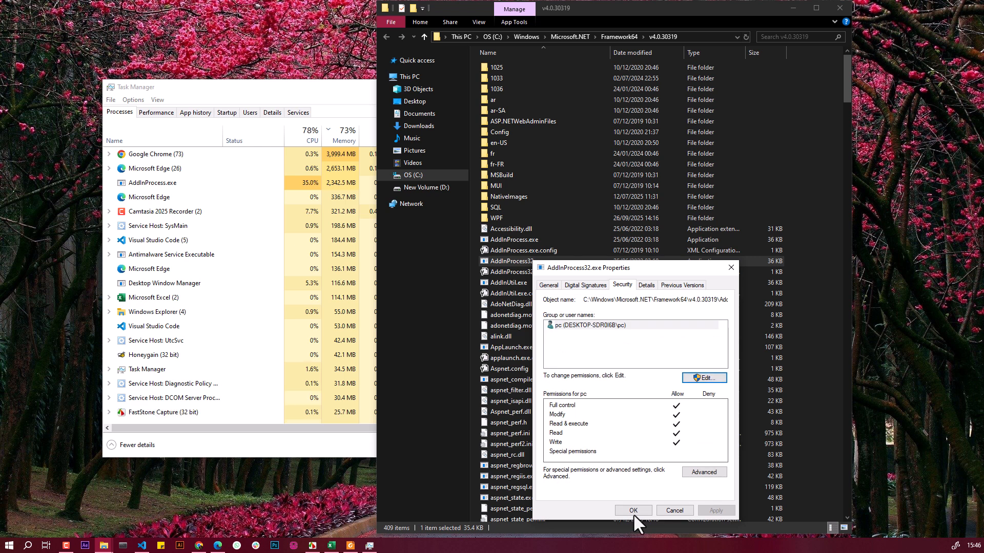
left_click(642, 509)
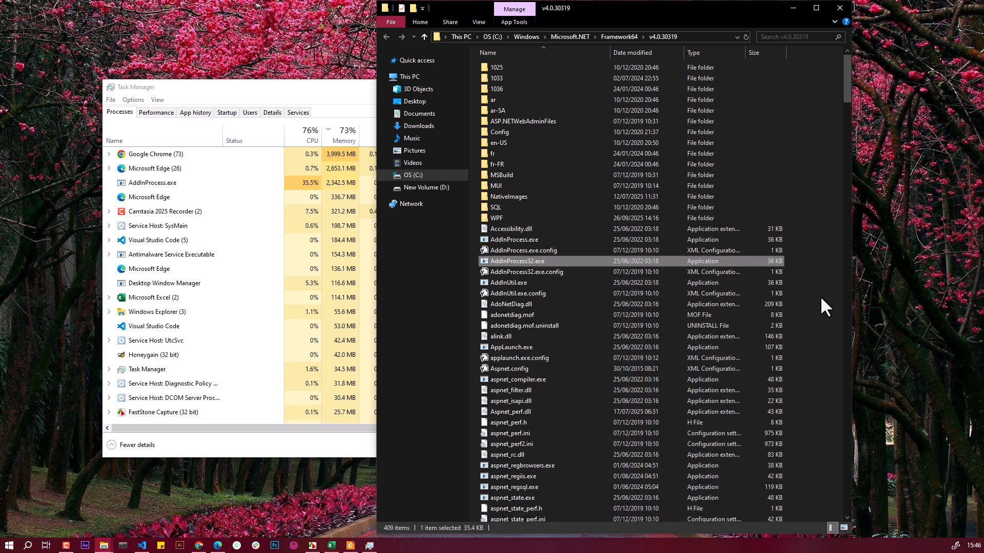
Delete AddInProcess32.exe from the v4.0.30319 folder
key("Delete")
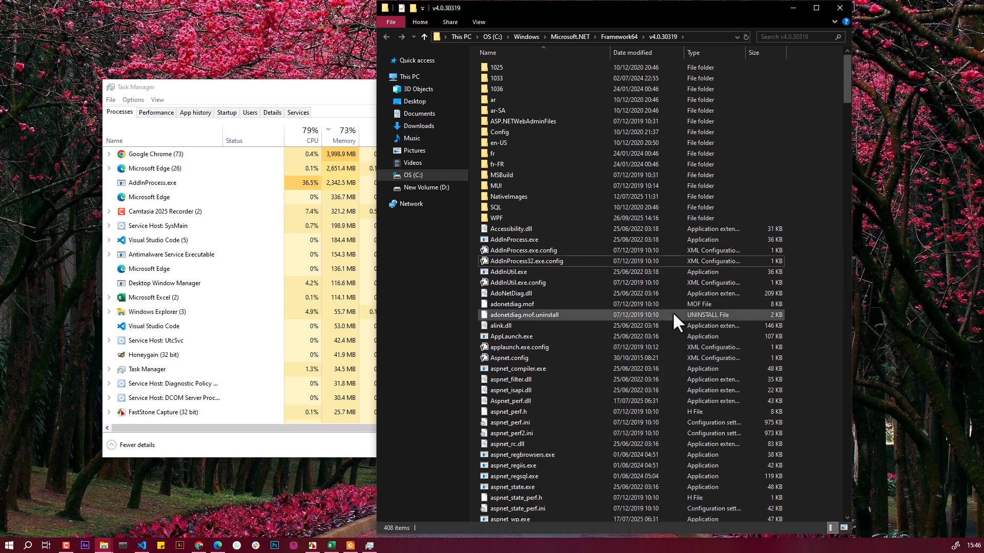
left_click(568, 261)
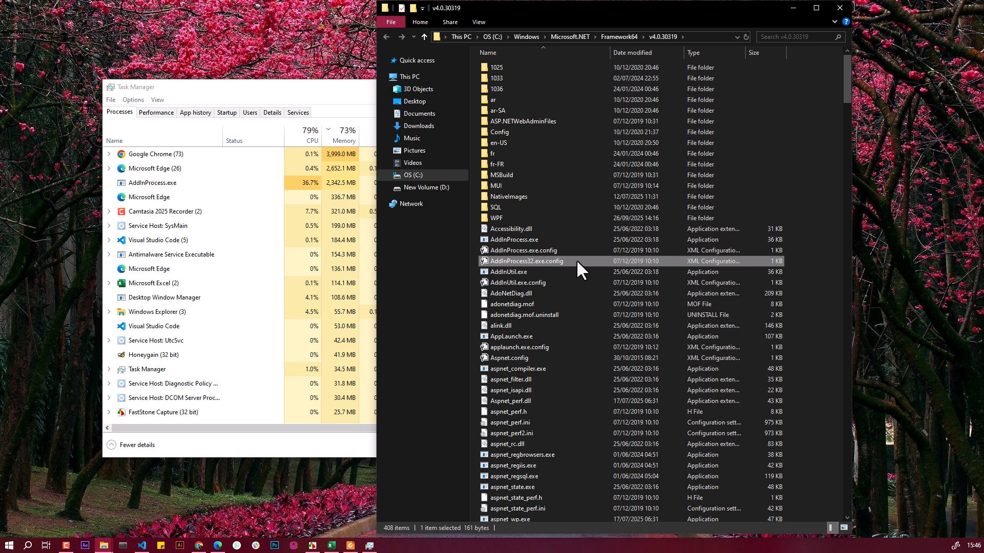
Check the owner and permission entries of AddInProcess.exe in its advanced security settings
left_click(536, 240)
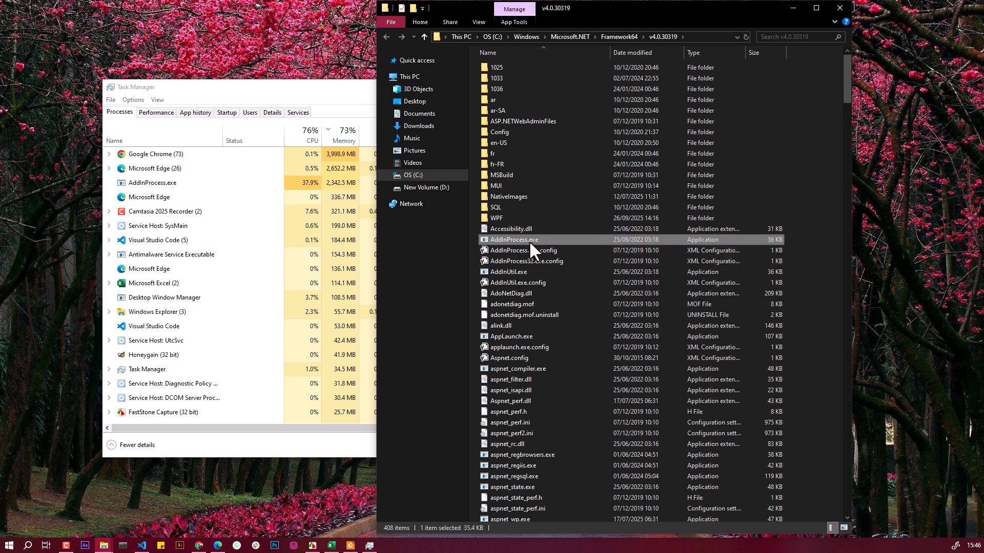
right_click(530, 239)
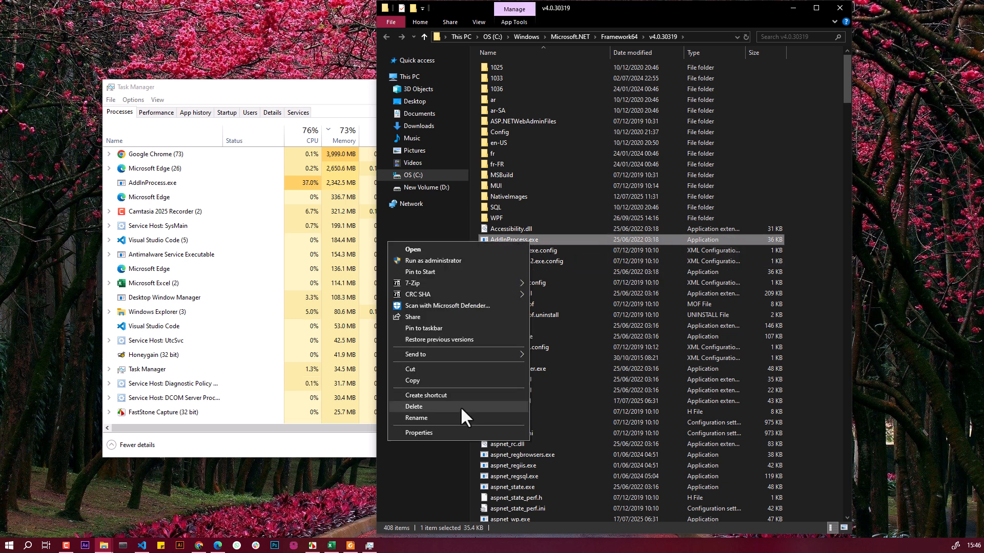
left_click(439, 429)
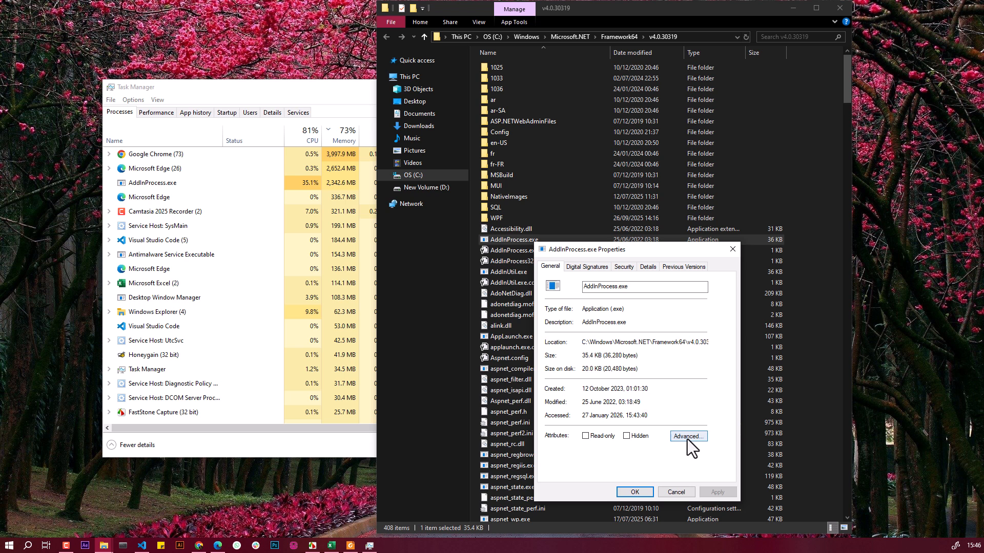
left_click(624, 266)
left_click(703, 454)
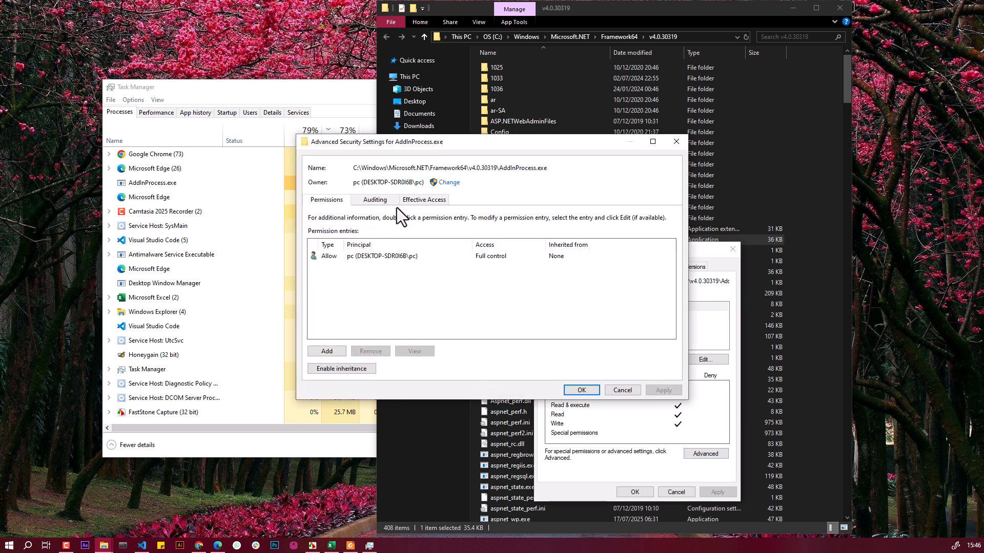
left_click(581, 391)
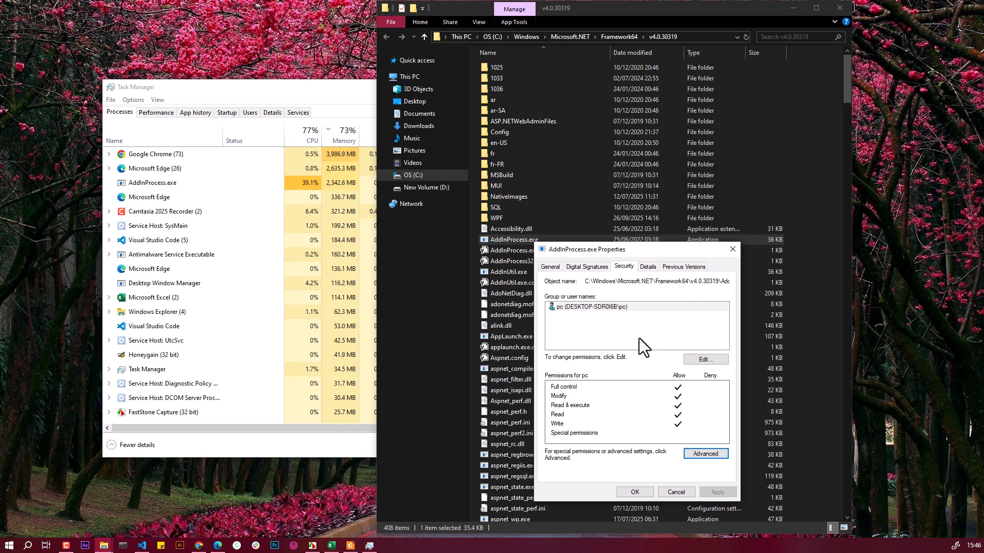
Review the permissions that pc has on AddInProcess.exe and close the file's properties
left_click(702, 359)
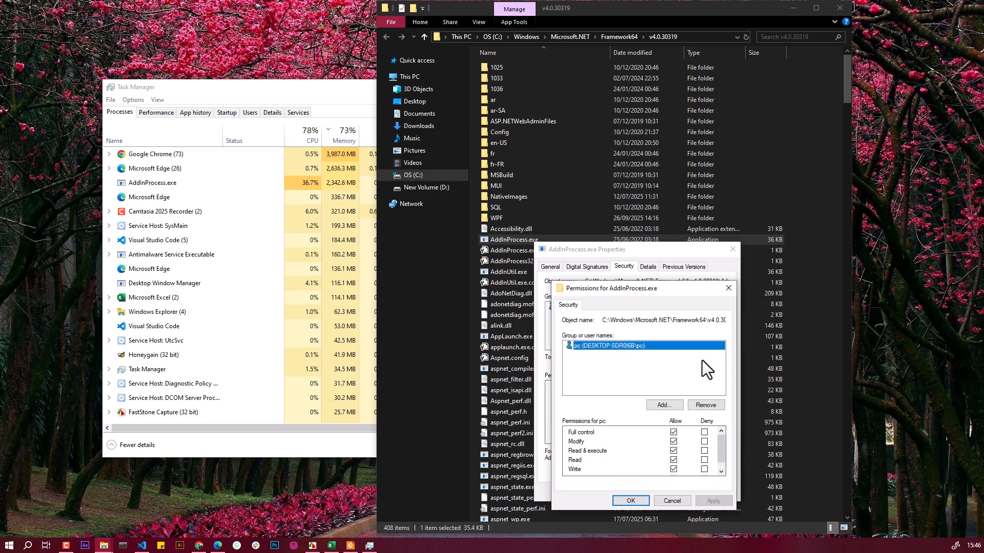
left_click(721, 471)
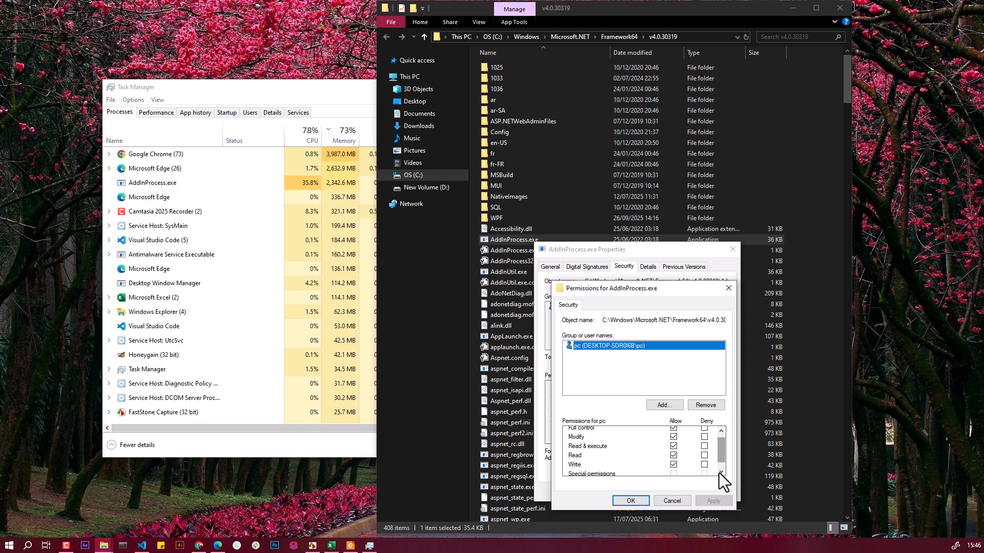
left_click(633, 501)
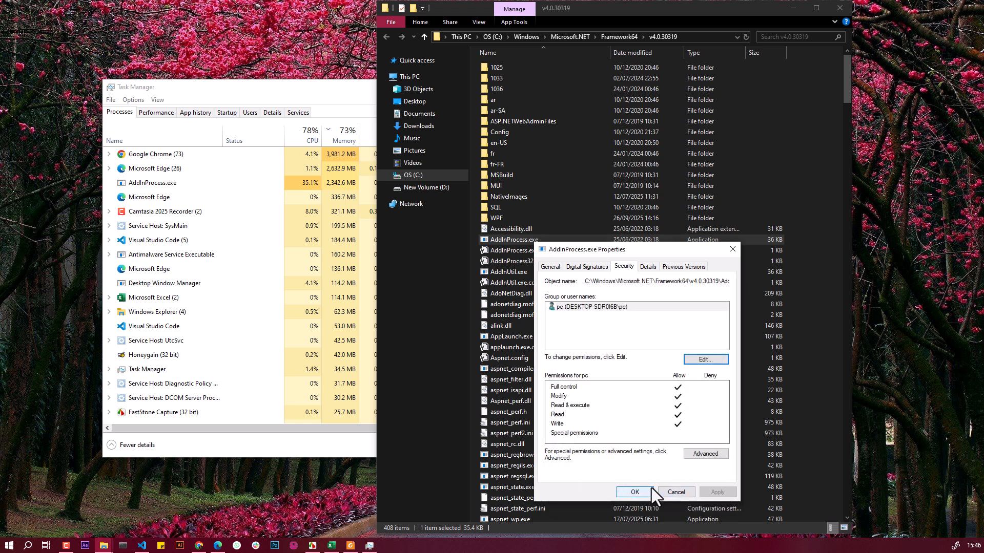
left_click(642, 493)
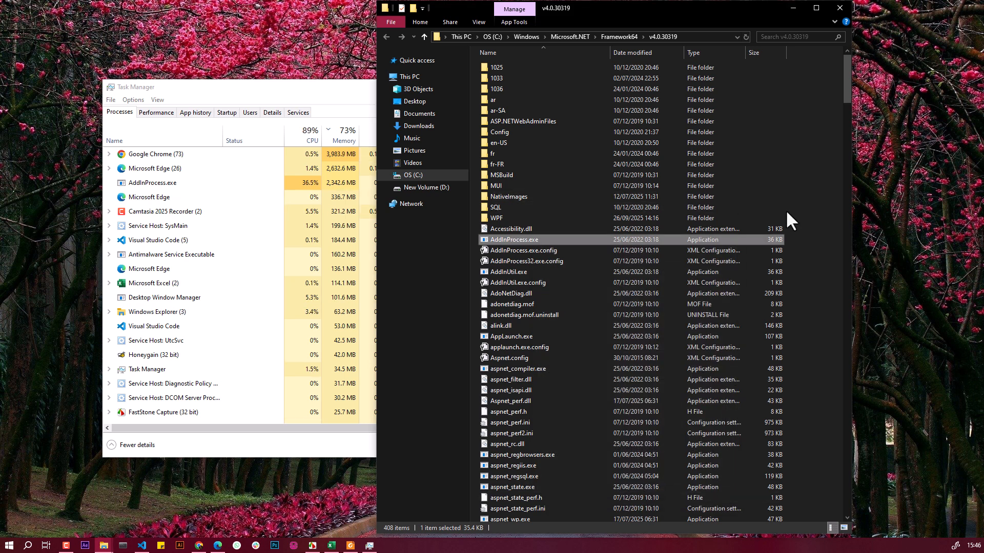
Delete AddInProcess.exe from the v4.0.30319 folder, ending its running AddInProcess.exe task in Task Manager and retrying the deletion
key("Delete")
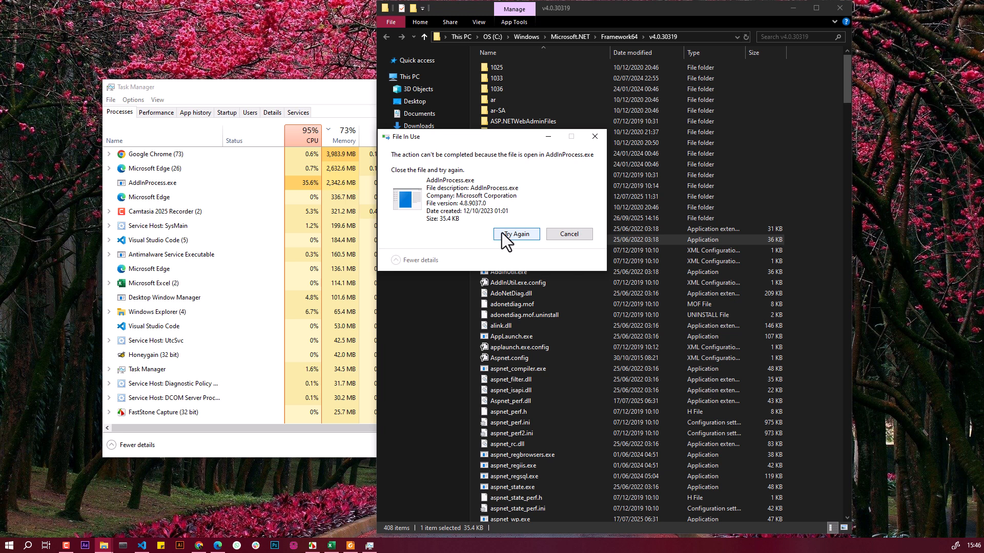
left_click(189, 187)
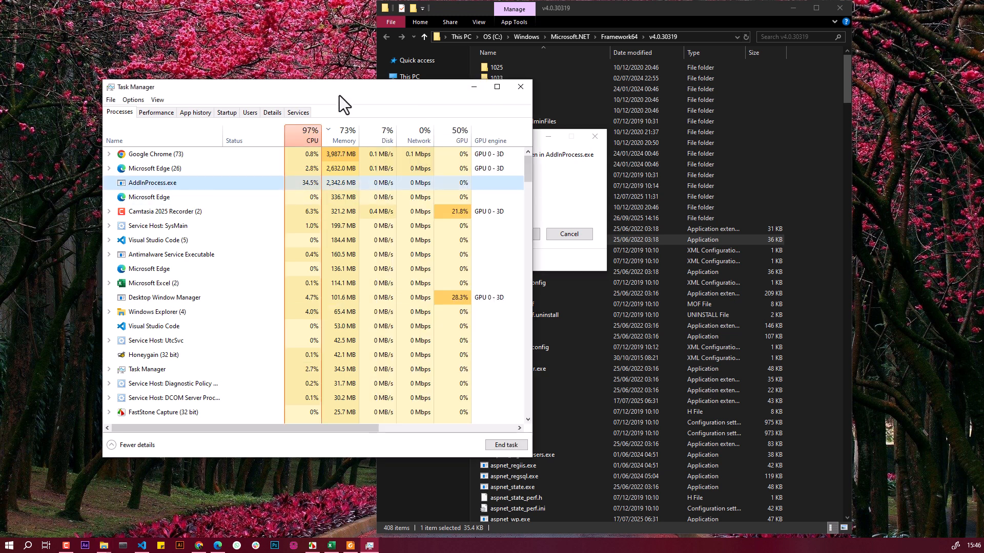
left_click_drag(429, 91, 343, 100)
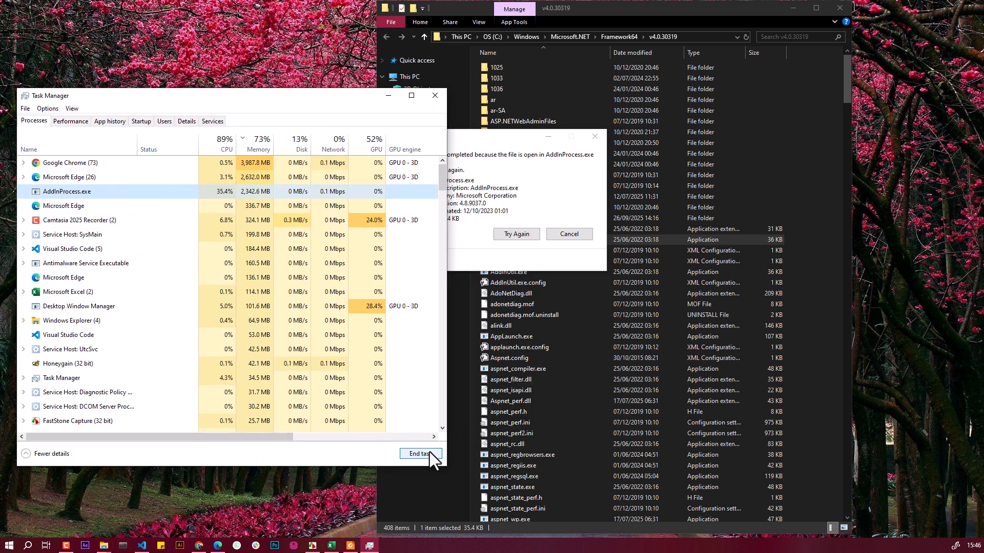
left_click(429, 451)
left_click(514, 234)
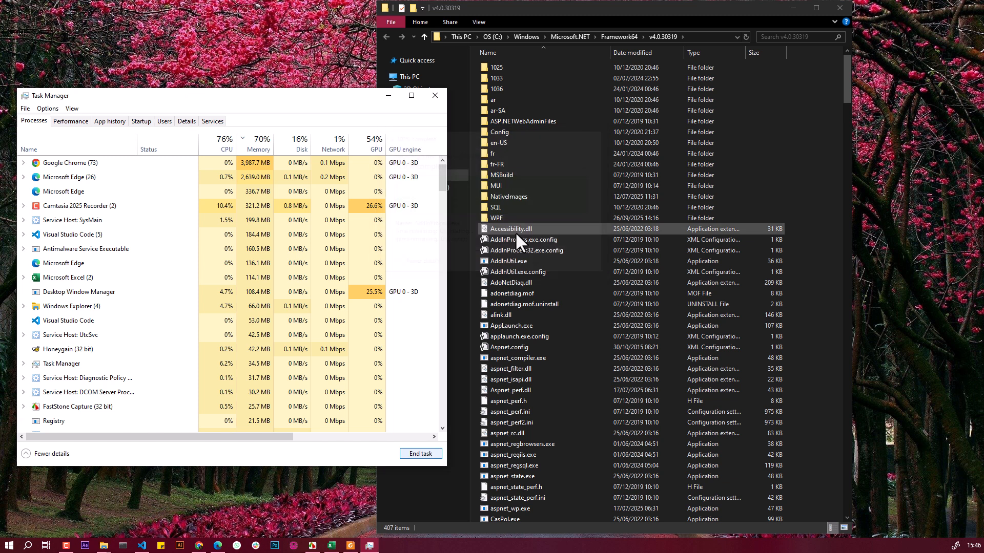
Try to delete AddInProcess.exe.config and AddInProcess32.exe.config together
left_click(525, 239)
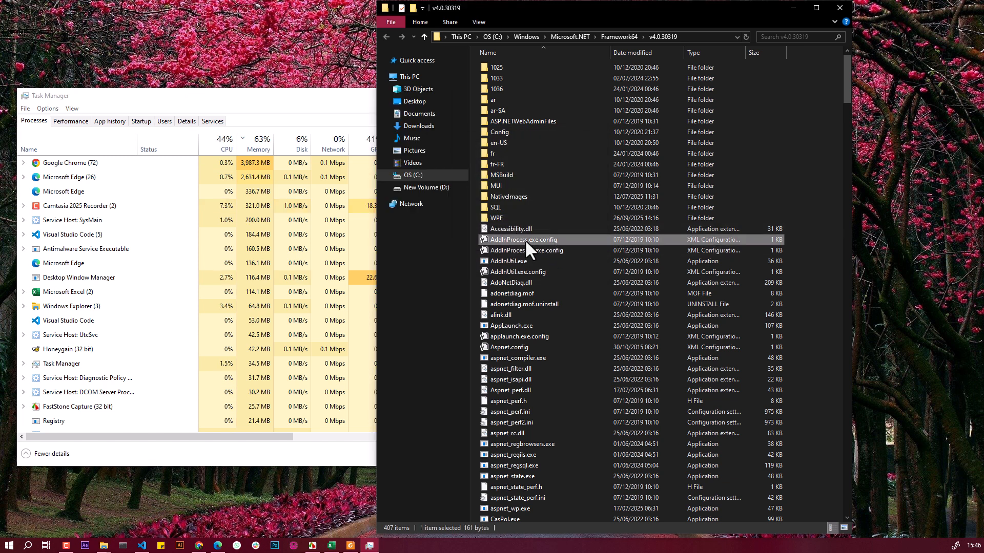
left_click(746, 249, "shift")
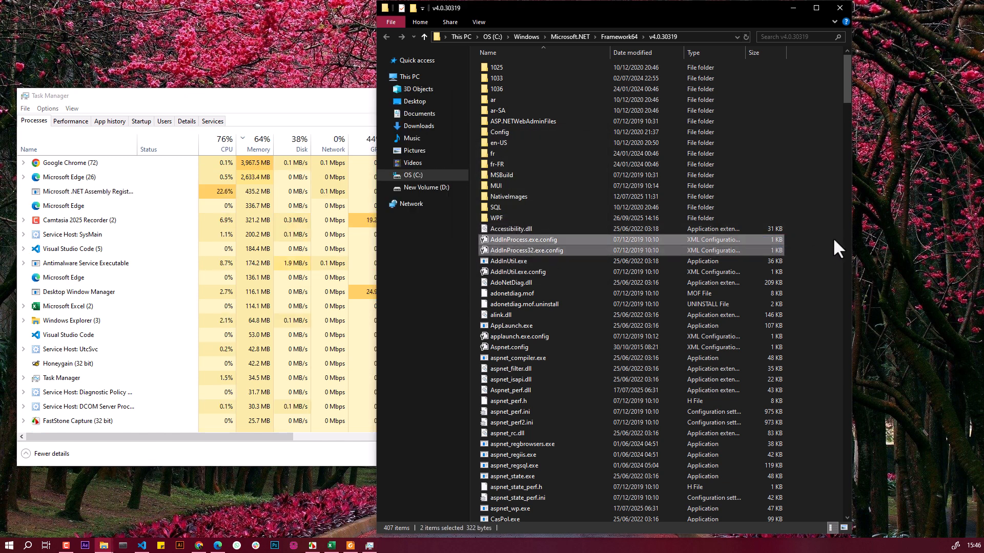
key("Delete")
left_click(403, 210)
left_click(463, 225)
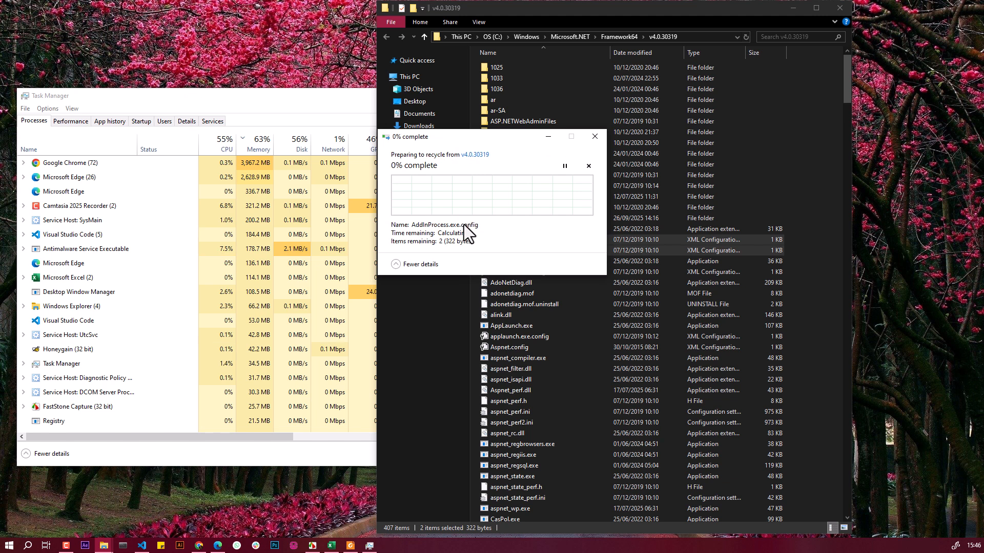
left_click(568, 238)
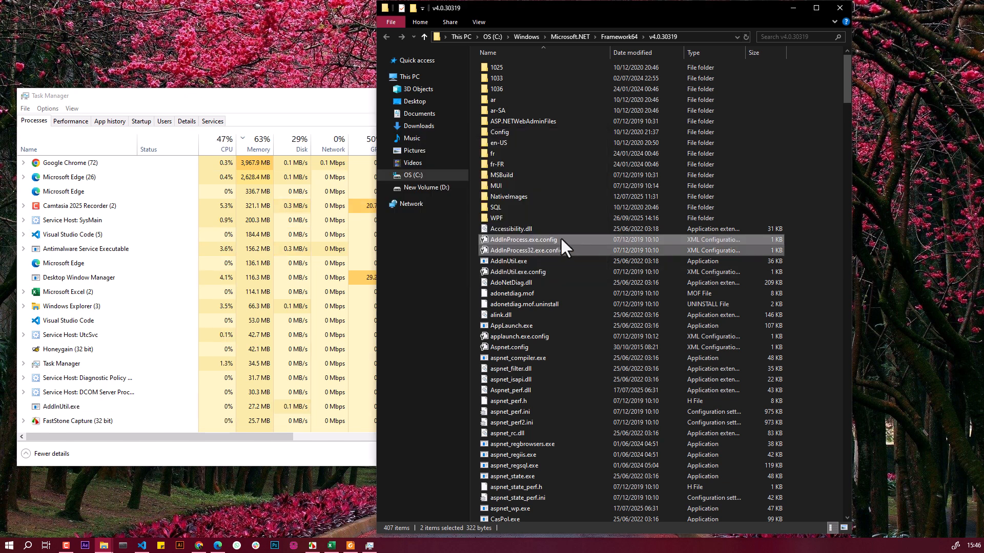
right_click(560, 239)
left_click(544, 385)
left_click(743, 245)
Change the owner of AddInProcess.exe.config to pc in its advanced security settings and apply the change
left_click(559, 239)
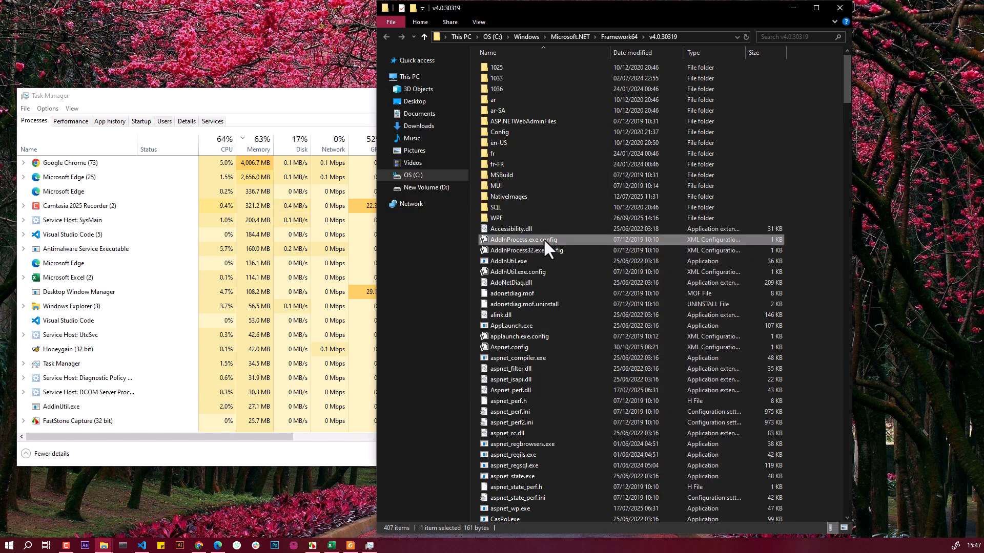
right_click(560, 239)
left_click(456, 468)
left_click(614, 264)
left_click(647, 358)
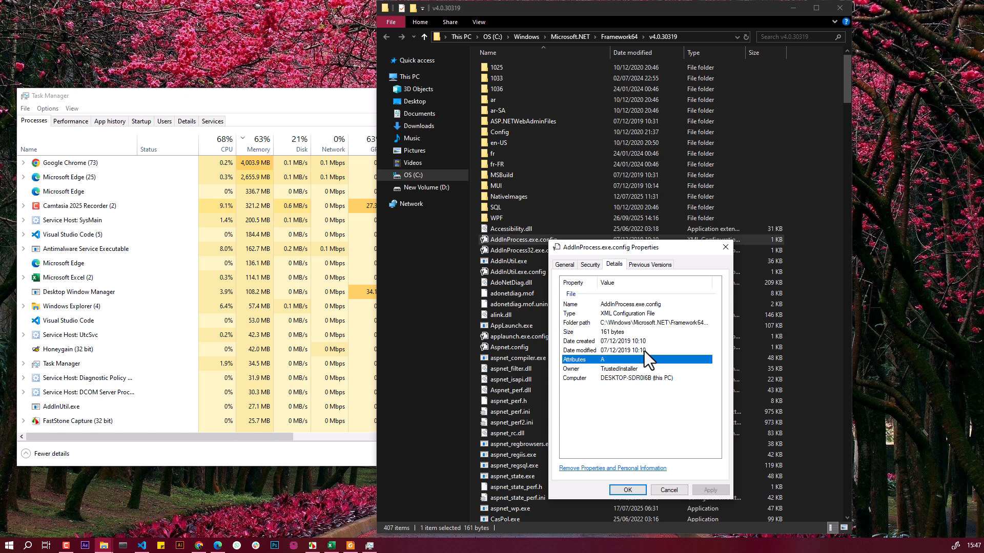
left_click(590, 264)
left_click(699, 452)
left_click(419, 183)
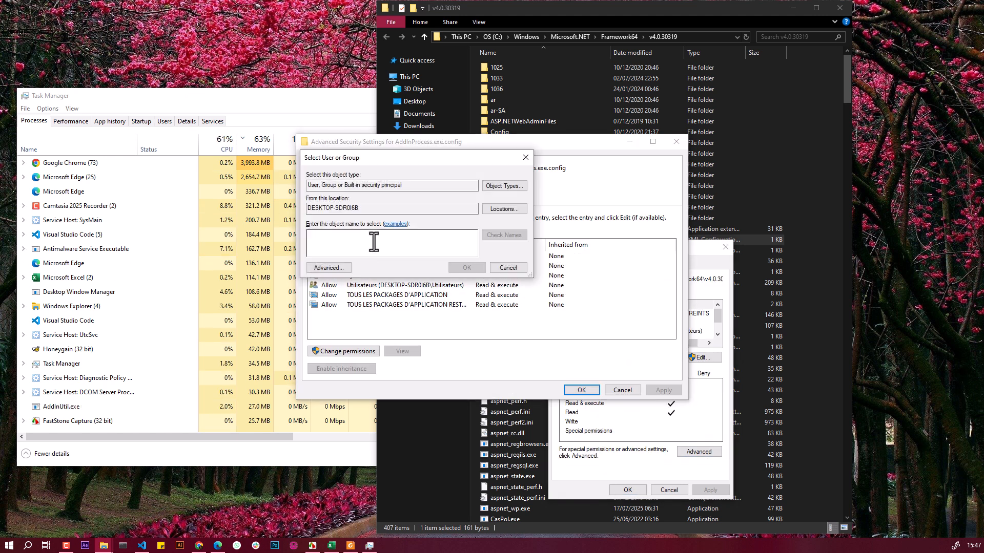
left_click(465, 267)
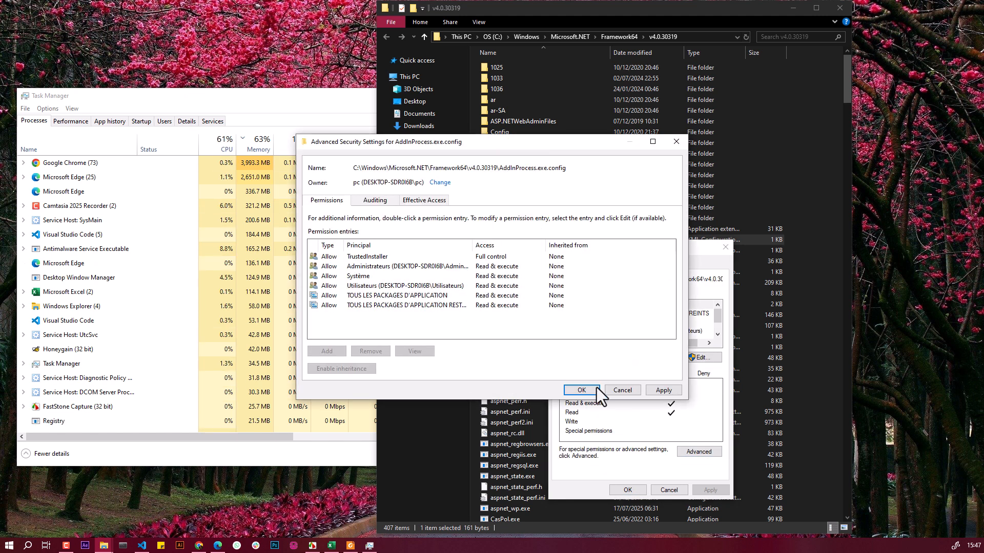
left_click(663, 390)
left_click(630, 309)
left_click(582, 390)
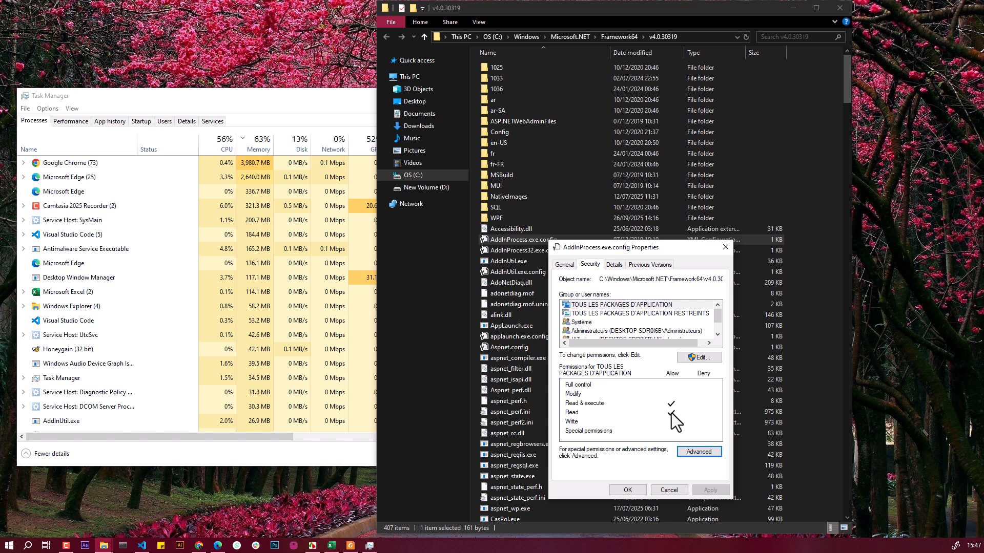
Clear all allowed permissions of the existing groups, including Utilisateurs and TrustedInstaller, on AddInProcess.exe.config
left_click(700, 358)
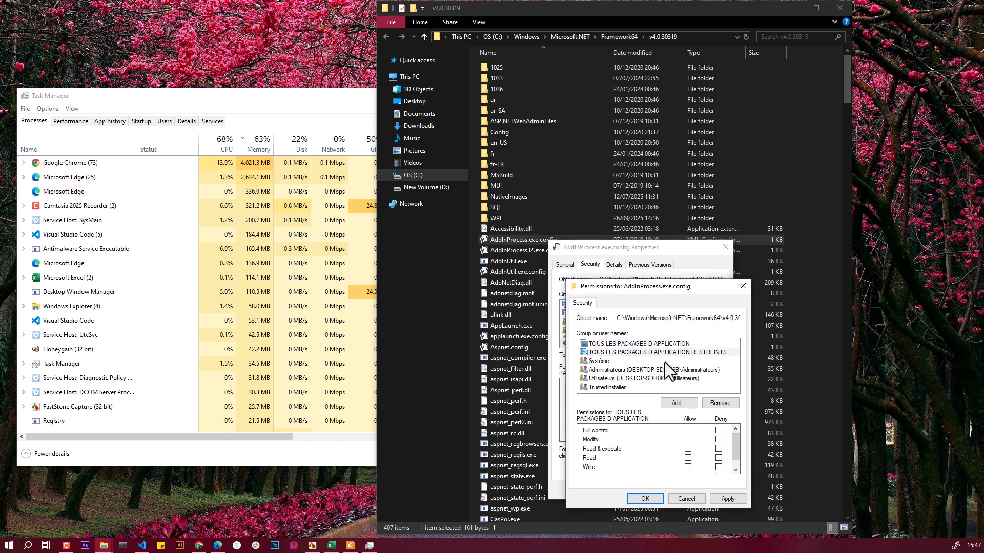
left_click(643, 379)
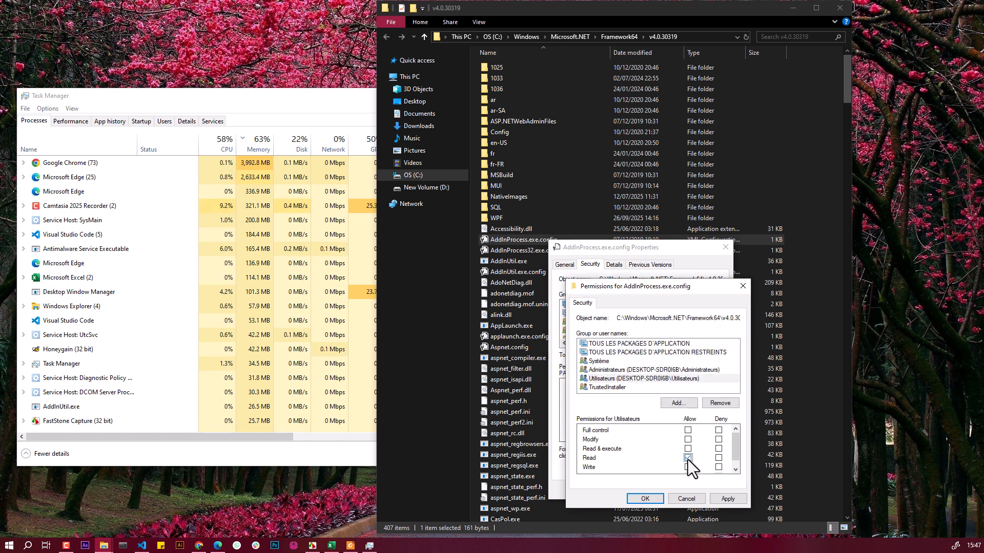
left_click(687, 430)
left_click(688, 458)
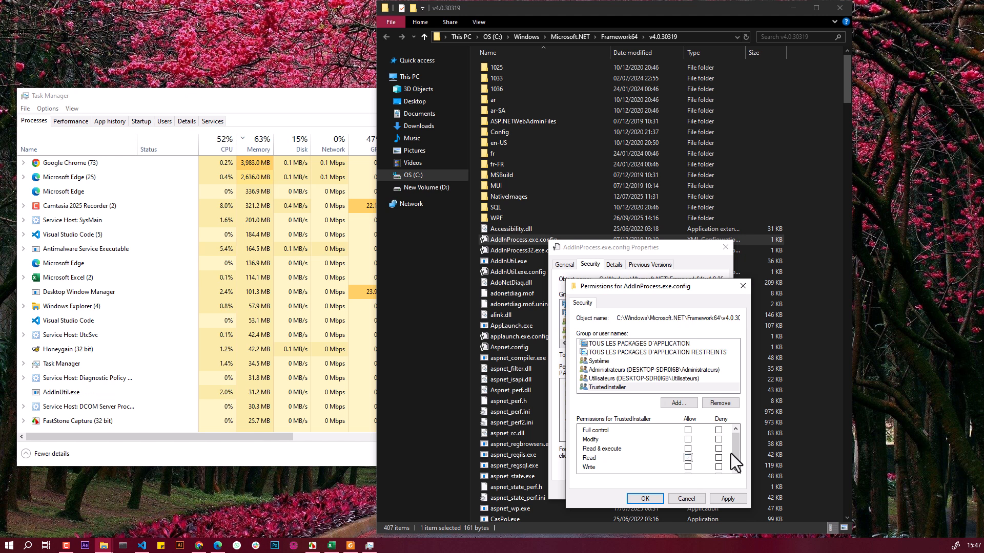
Add the user pc to AddInProcess.exe.config with full control allowed and accept the system-folder permission change
left_click(686, 404)
type("p")
key("Return")
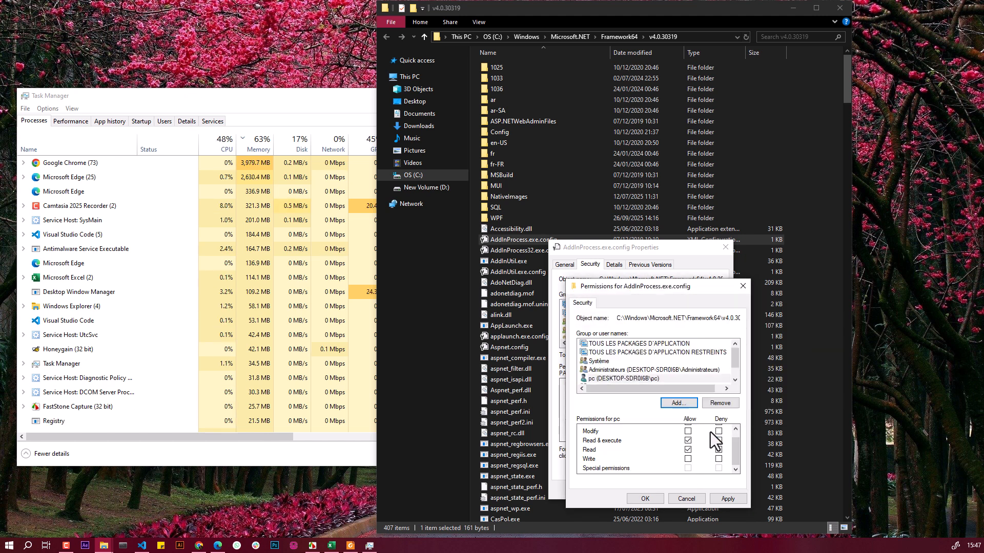
left_click(727, 498)
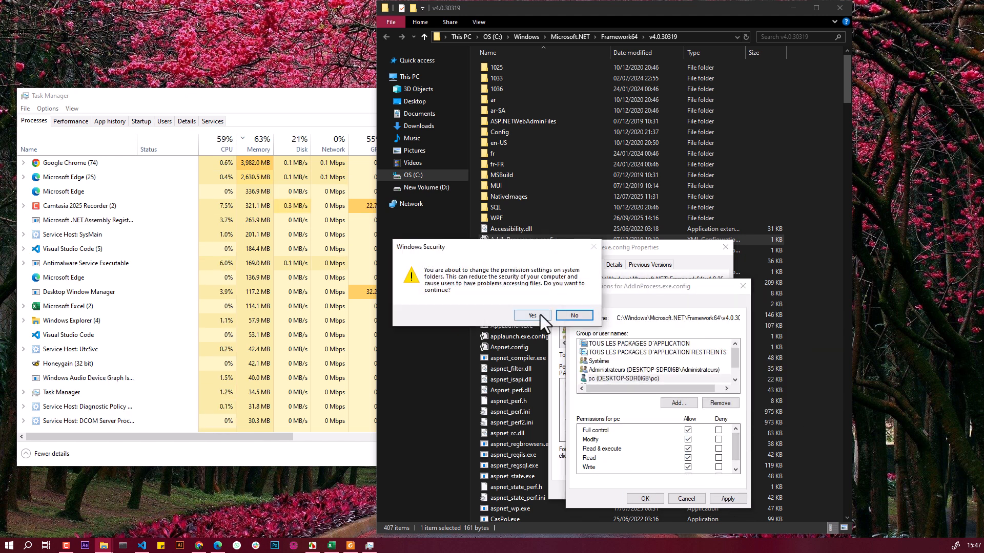
left_click(553, 306)
Close the properties of AddInProcess.exe.config and delete the file
left_click(644, 499)
left_click(633, 488)
key("Delete")
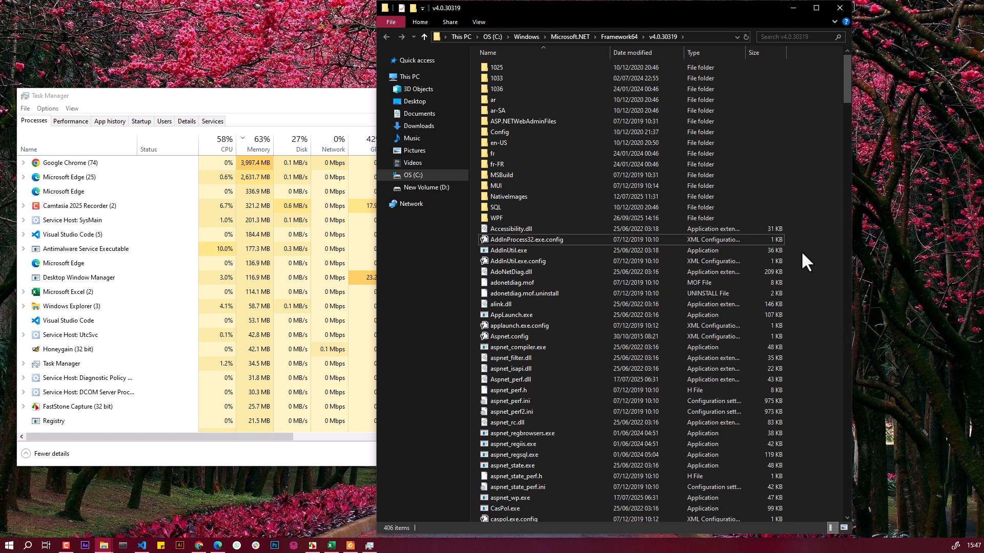
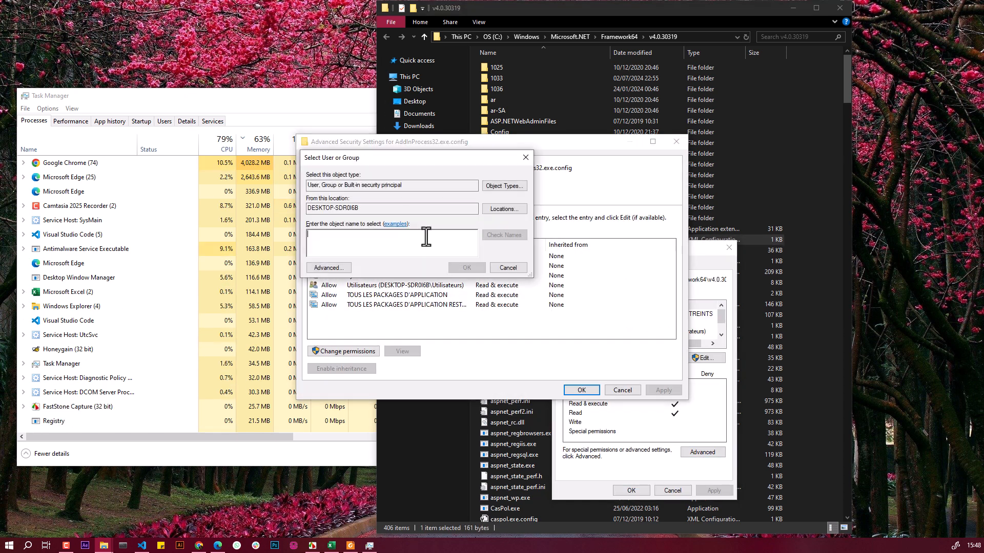
Set pc as the owner of AddInProcess32.exe.config and confirm the ownership change
left_click(480, 271)
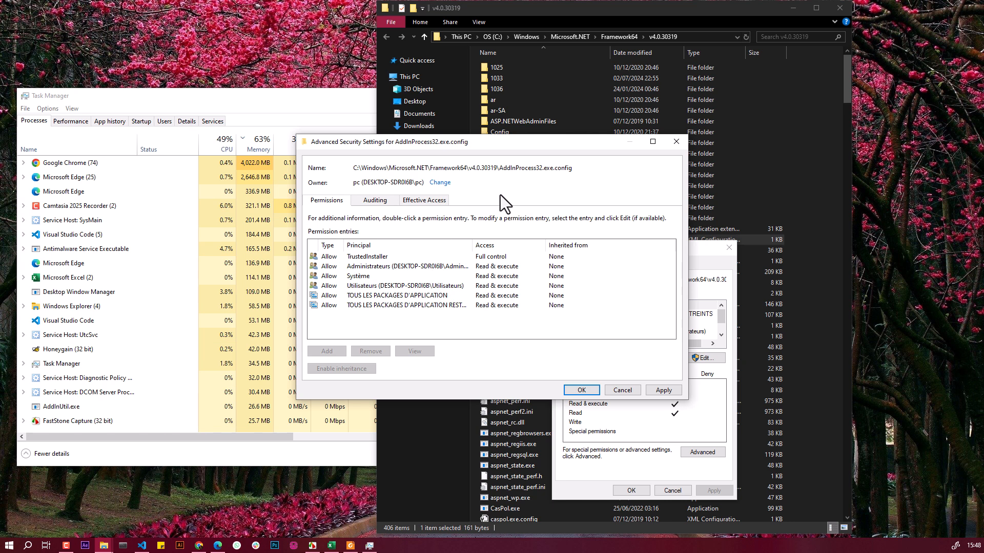
left_click(582, 390)
key("Return")
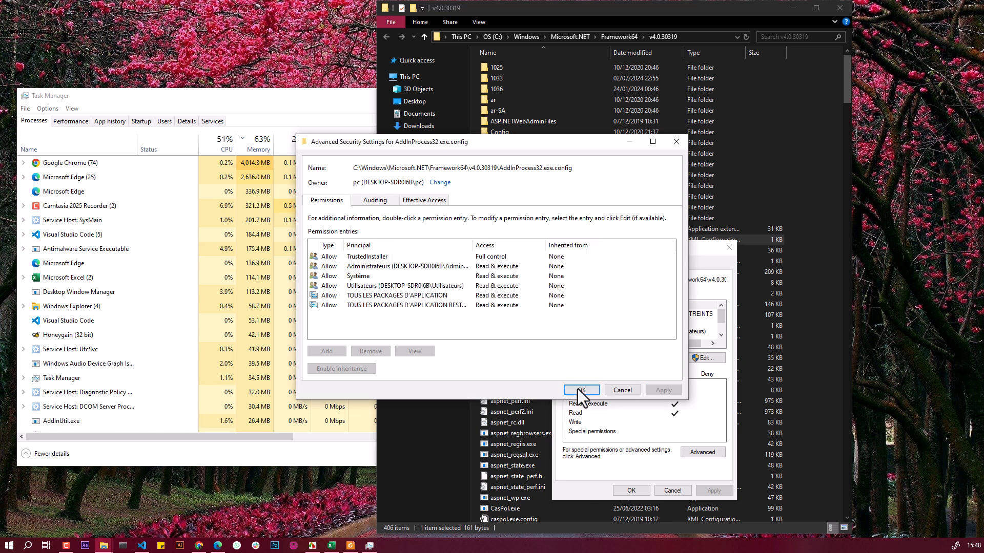
Clear all allowed permissions of the existing groups, from the application packages to TrustedInstaller, on AddInProcess32.exe.config
left_click(706, 358)
left_click(661, 353)
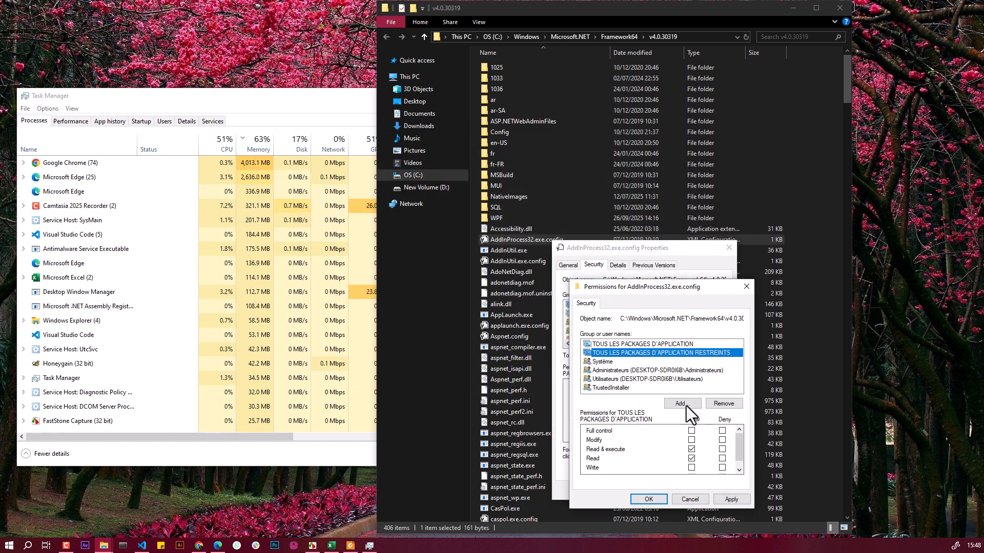
left_click(691, 449)
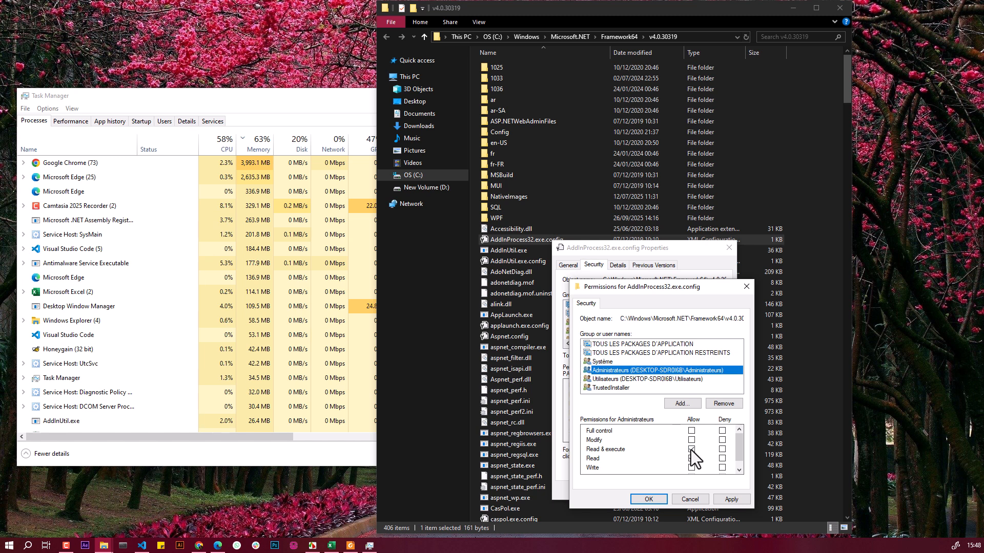
key("Down")
left_click(691, 458)
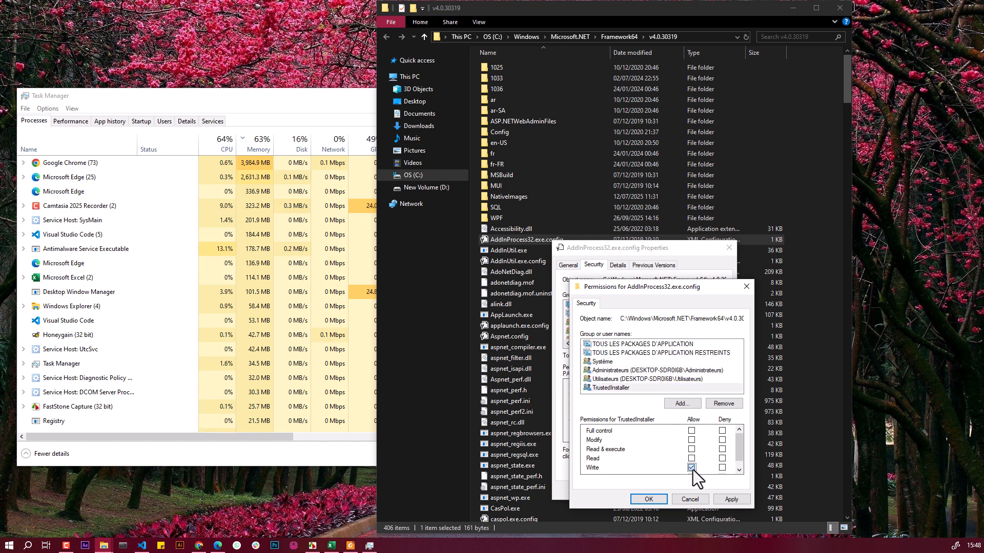
Add the user pc to the permission list of AddInProcess32.exe.config and allow it Modify access
left_click(681, 404)
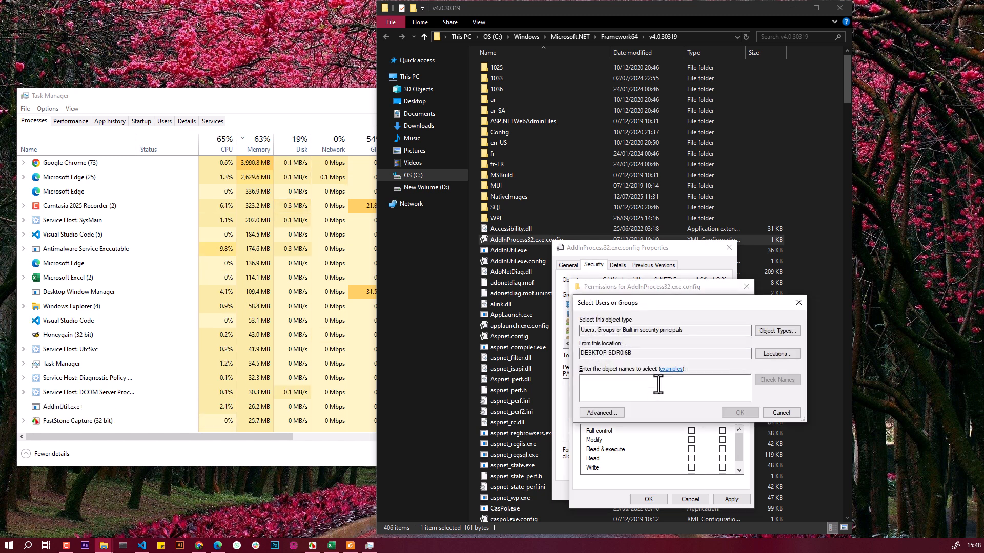
type("pc")
left_click(730, 413)
left_click(691, 440)
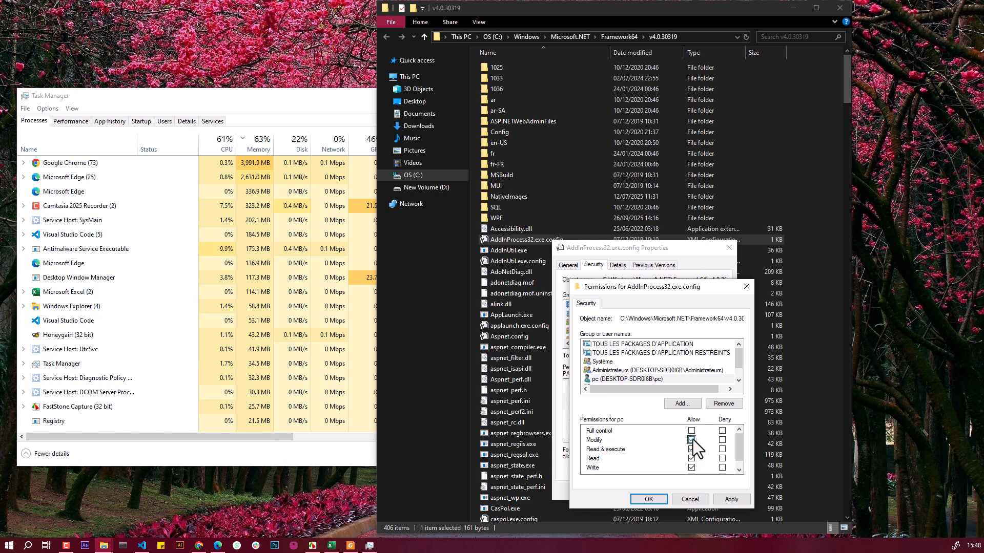
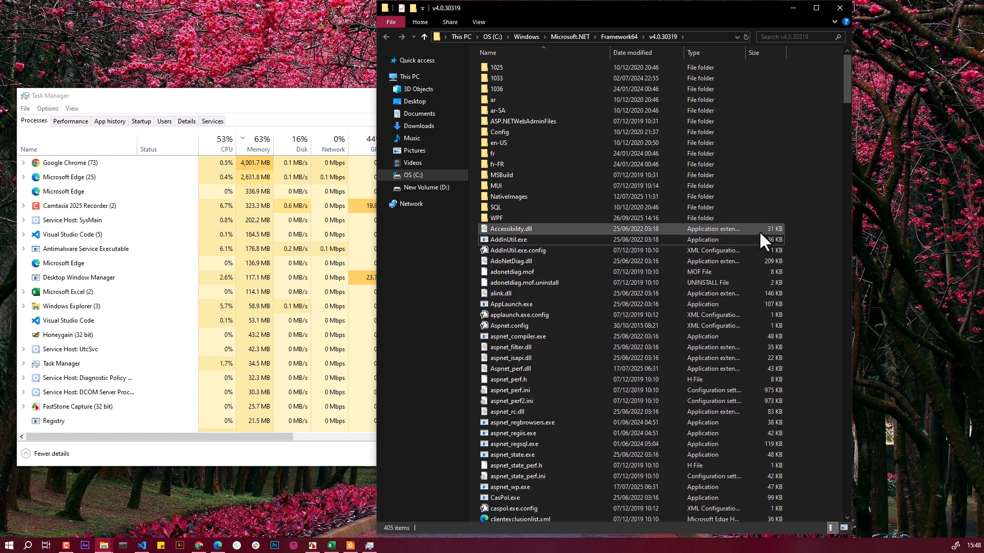
Close the v4.0.30319 folder window and check the maximized Task Manager's process list, sorted by descending memory, for AddInProcess
left_click(840, 8)
key("super+Up")
left_click(250, 54)
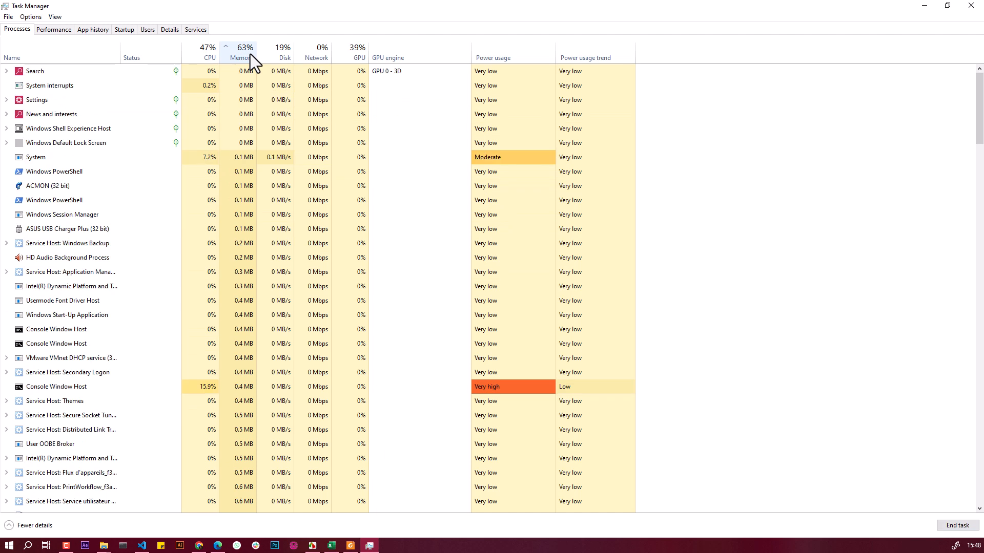
left_click(251, 54)
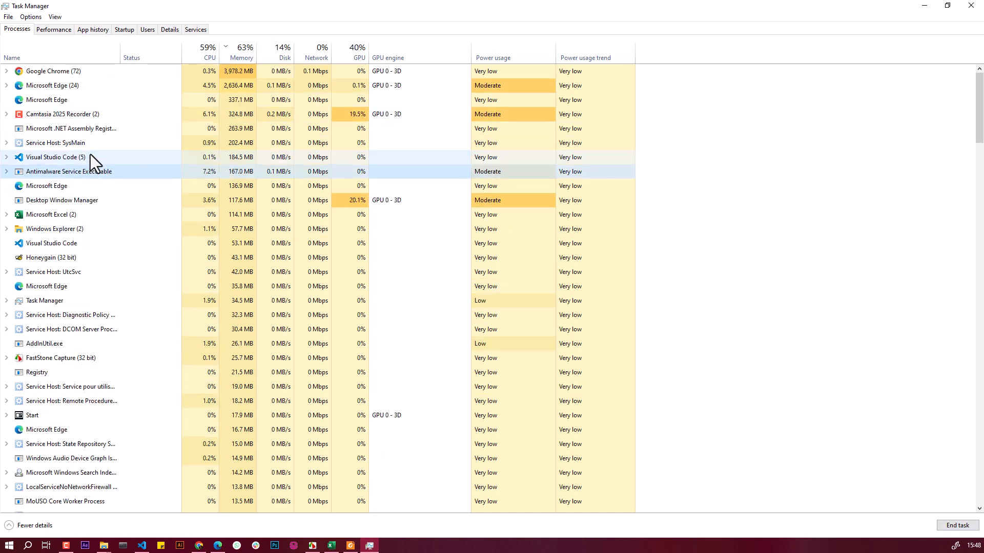
scroll(90, 155, "down", 9)
scroll(90, 155, "down", 20)
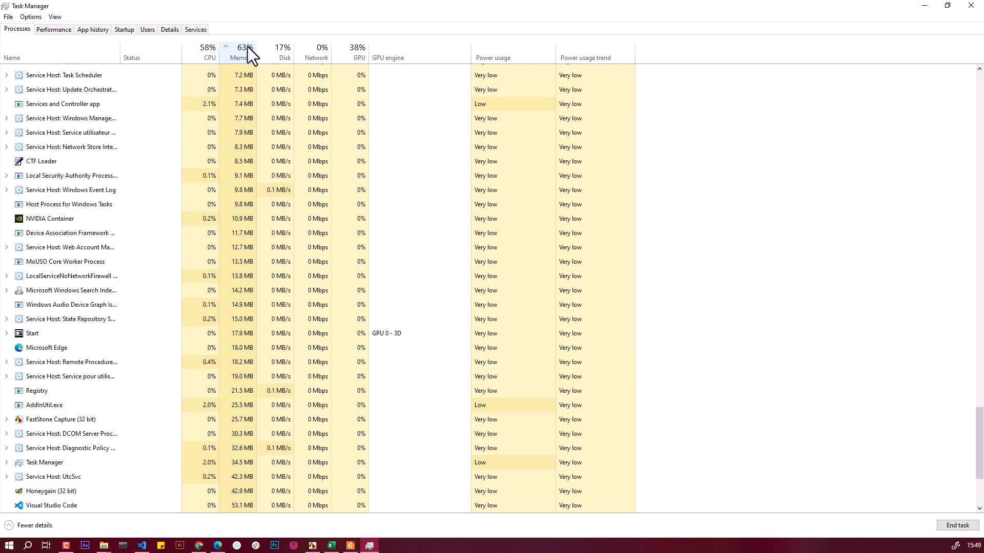
left_click_drag(978, 436, 971, 74)
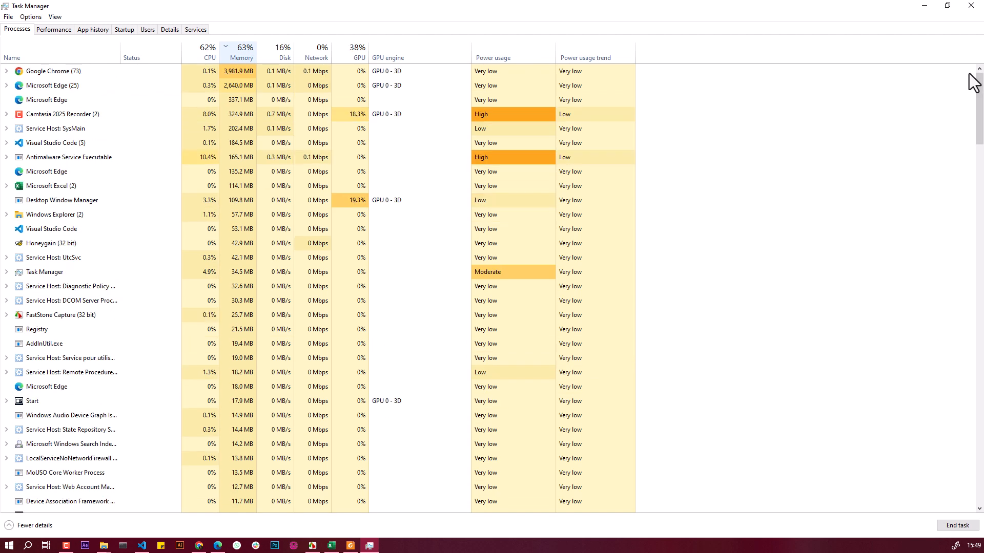